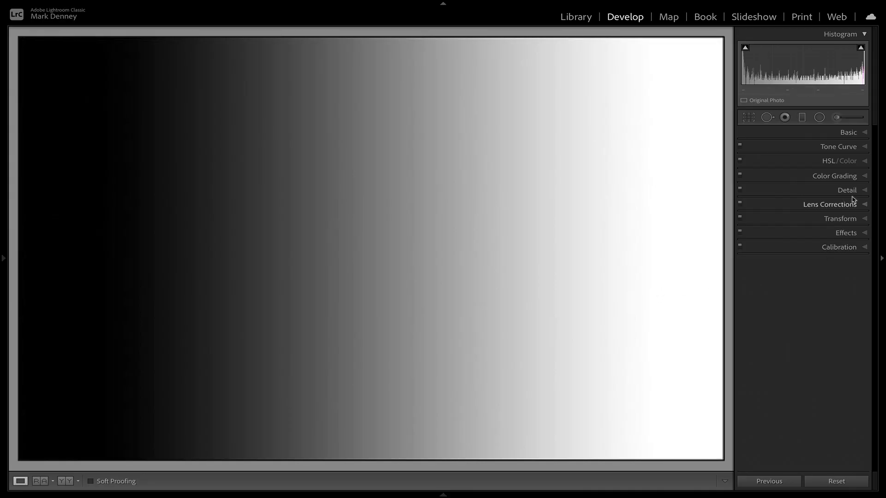
# Step: Review the panel list in the Develop panel customization and save the panel order
pyautogui.click(840, 180)
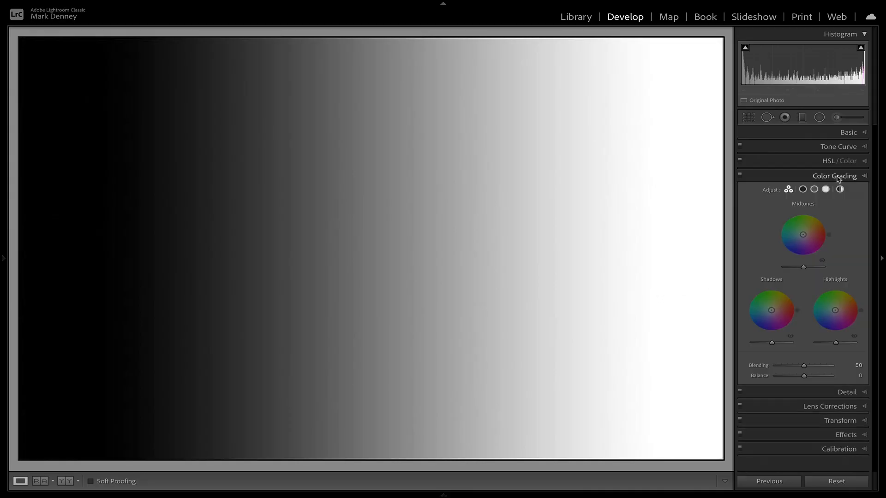
pyautogui.click(822, 179)
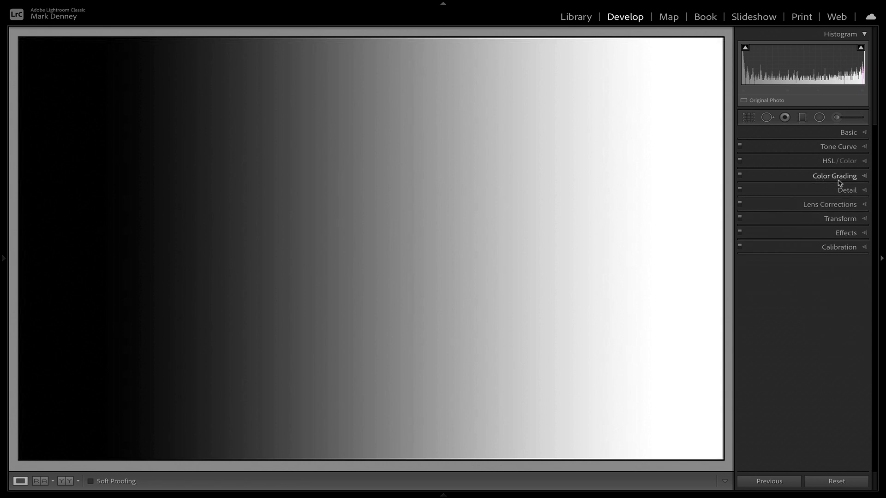
pyautogui.rightClick(784, 205)
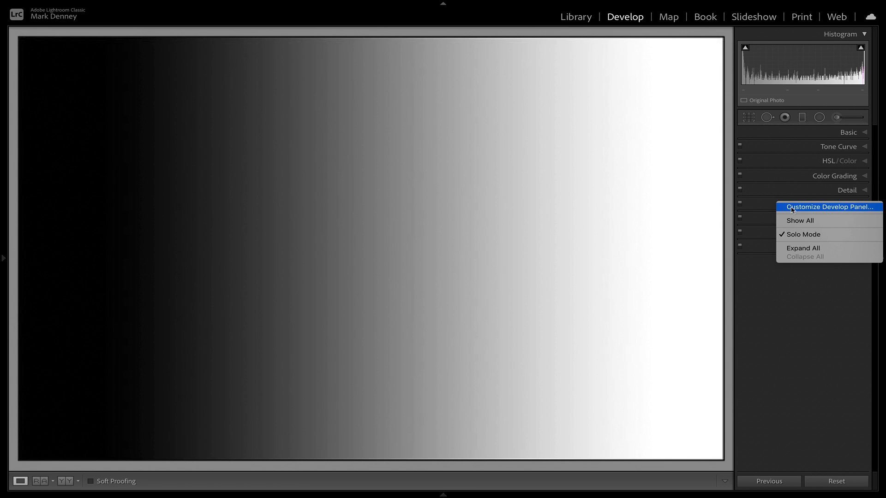
pyautogui.click(792, 208)
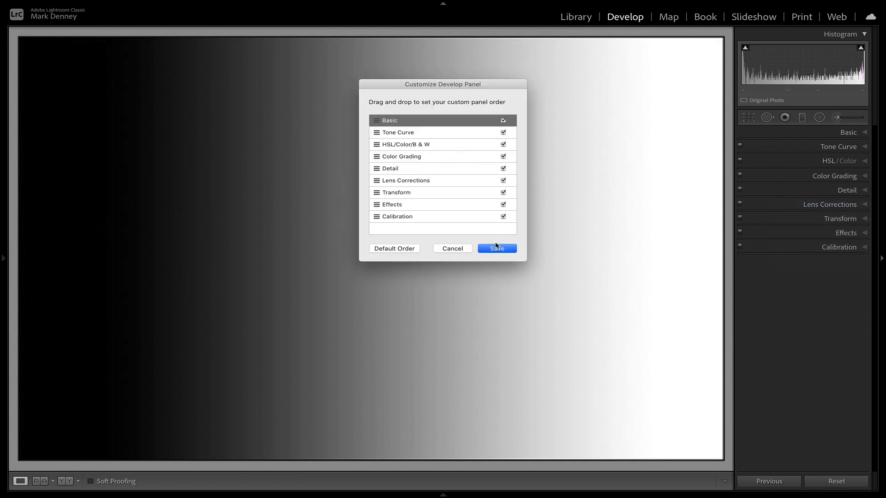
pyautogui.click(496, 249)
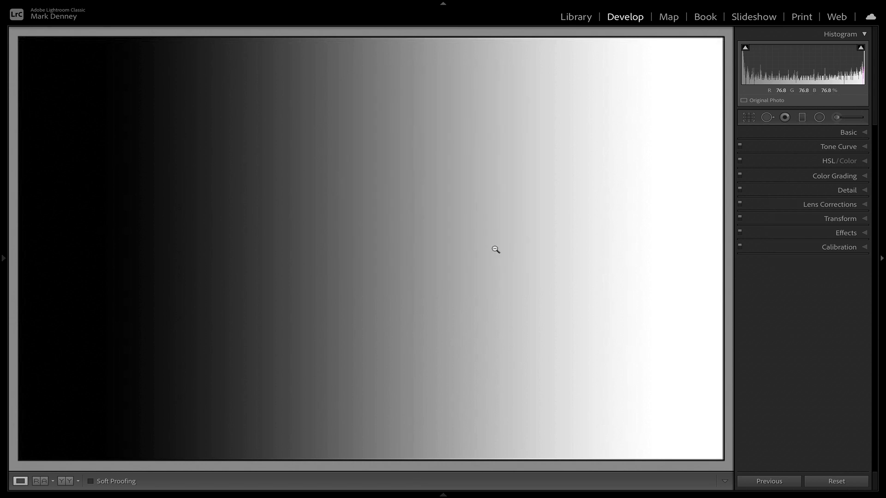
# Step: Color grade the highlights with the cream custom color at hue 37 and raise its saturation to 100
pyautogui.click(824, 179)
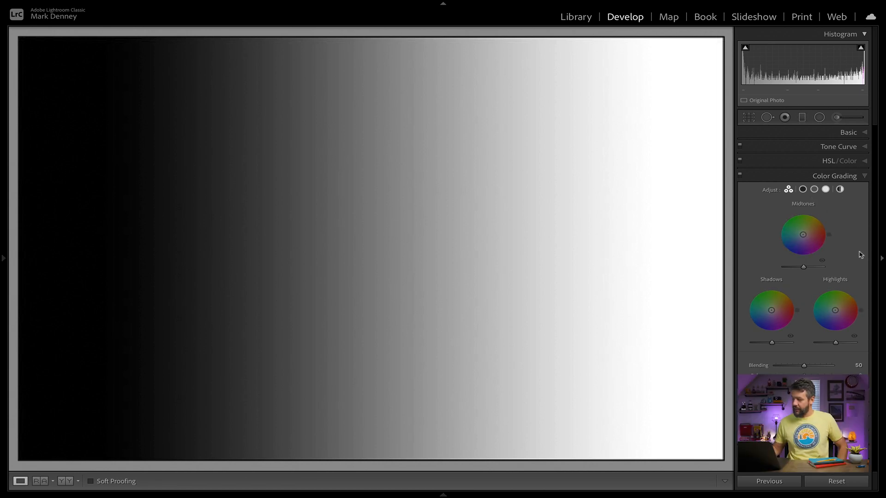
pyautogui.click(826, 190)
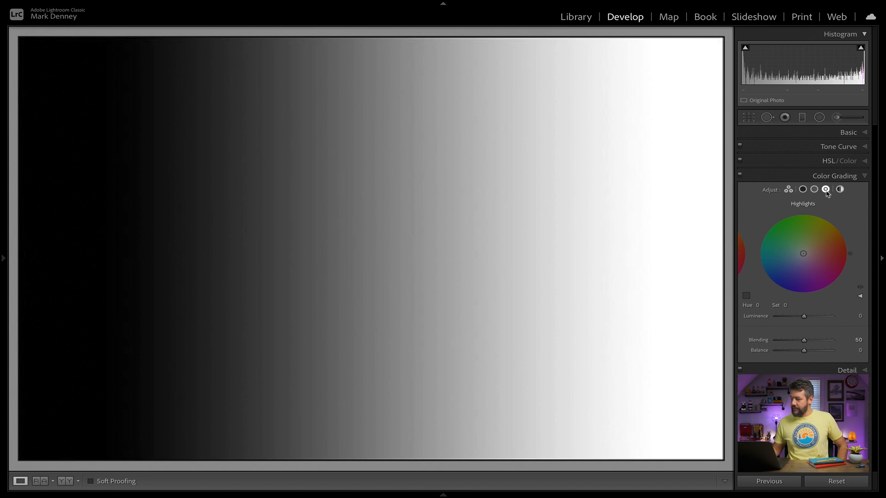
pyautogui.click(746, 296)
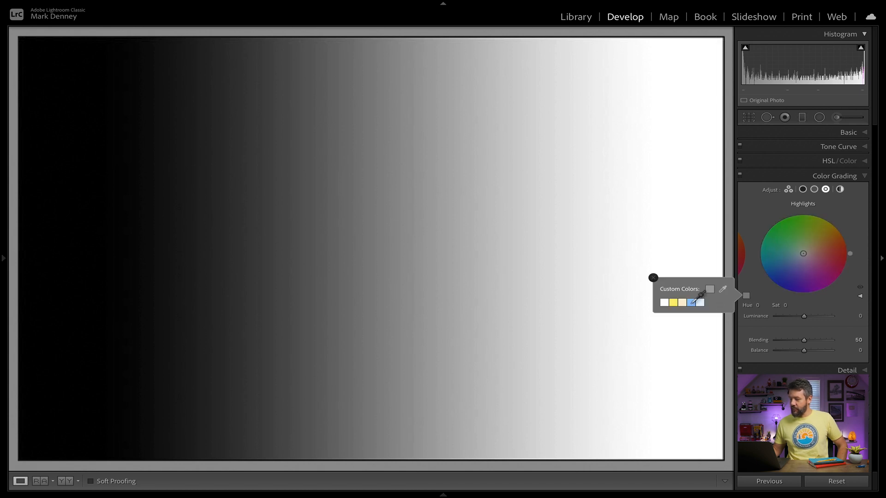
pyautogui.click(682, 302)
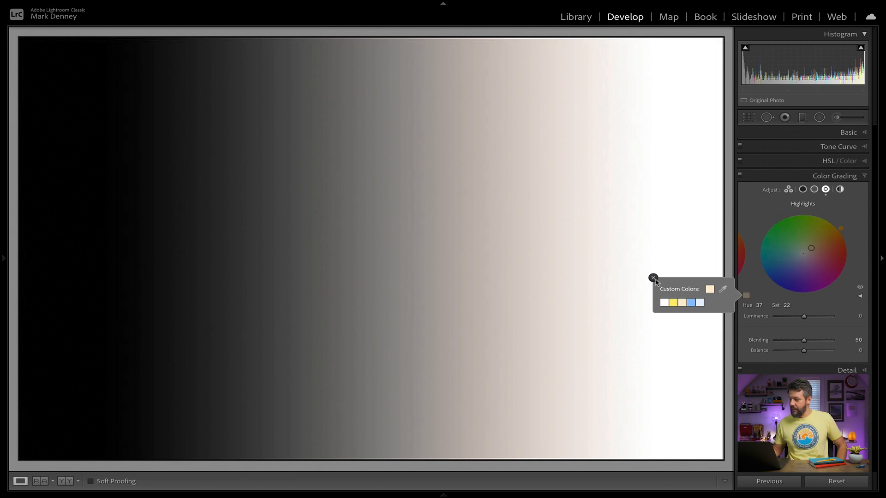
pyautogui.click(654, 278)
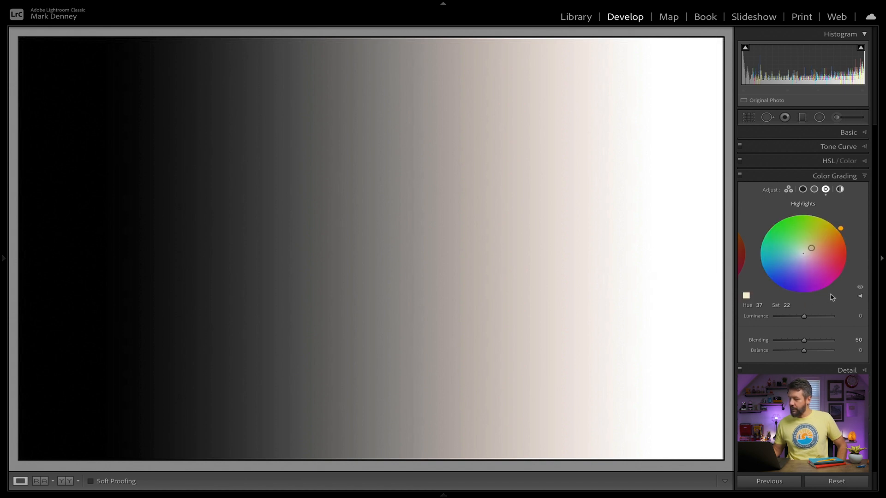
pyautogui.moveTo(786, 304)
pyautogui.mouseDown()
pyautogui.moveTo(815, 305)
pyautogui.moveTo(798, 303)
pyautogui.mouseUp()
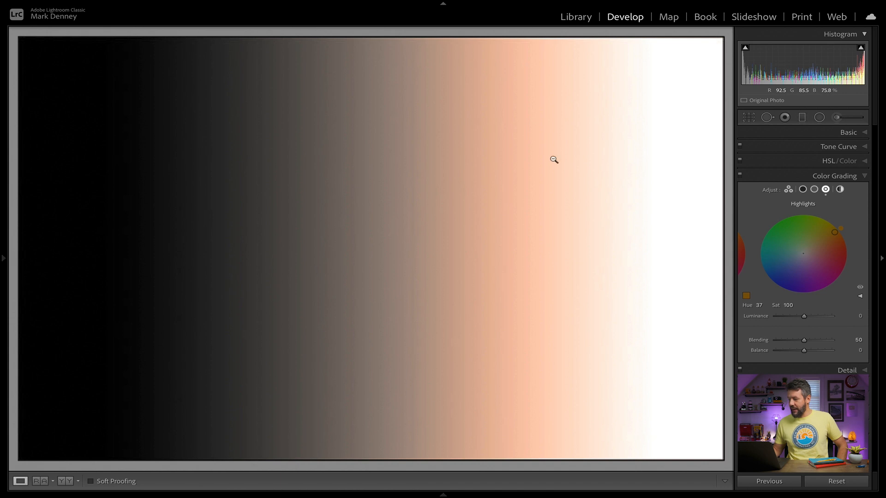
# Step: Color grade the shadows with the medium blue custom color at hue 215 and raise its saturation to 100
pyautogui.click(803, 190)
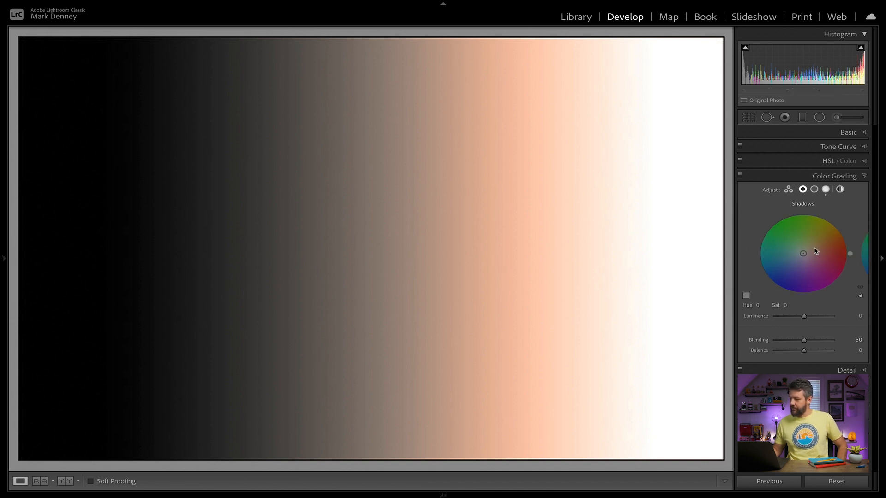
pyautogui.click(746, 295)
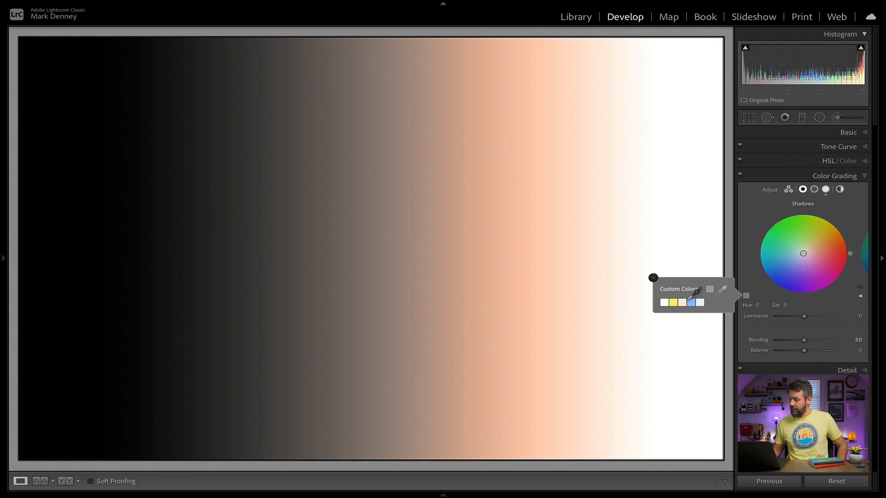
pyautogui.click(691, 303)
pyautogui.click(652, 278)
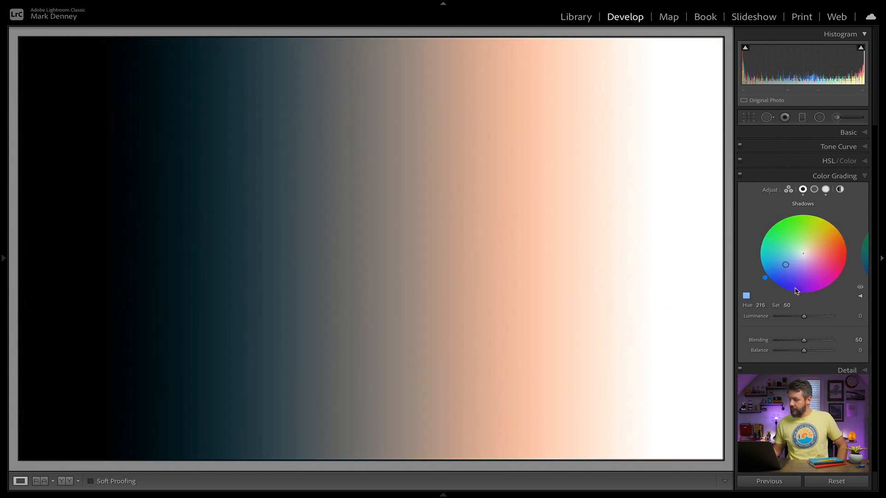
pyautogui.moveTo(787, 305); pyautogui.dragTo(811, 305)
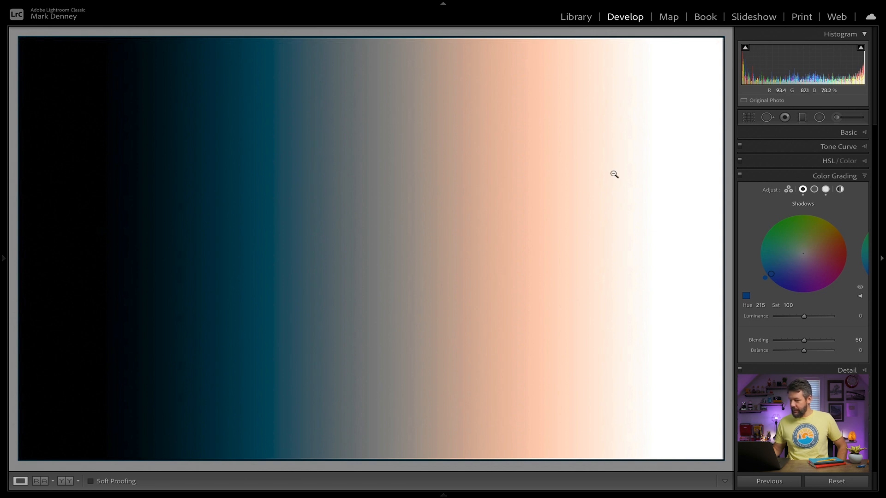
# Step: Tint the midtones green at hue 92 and saturation 100, and reset all adjustments on the image
pyautogui.click(816, 191)
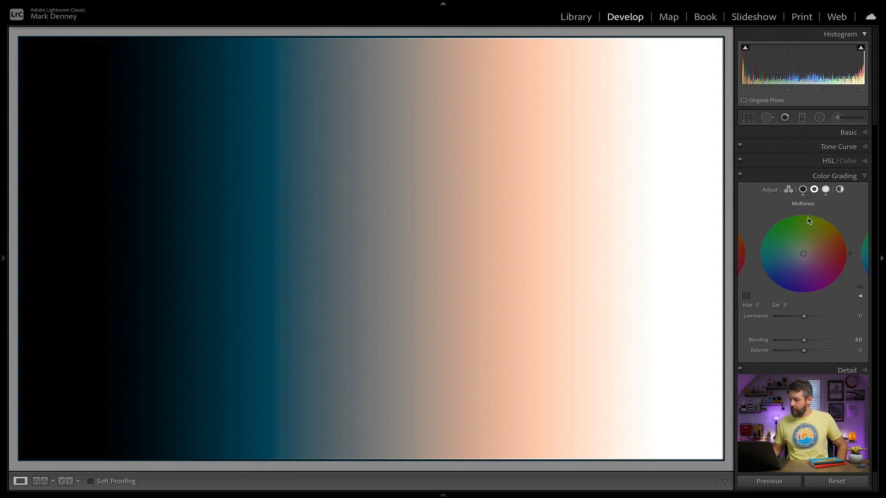
pyautogui.moveTo(804, 254); pyautogui.dragTo(801, 217)
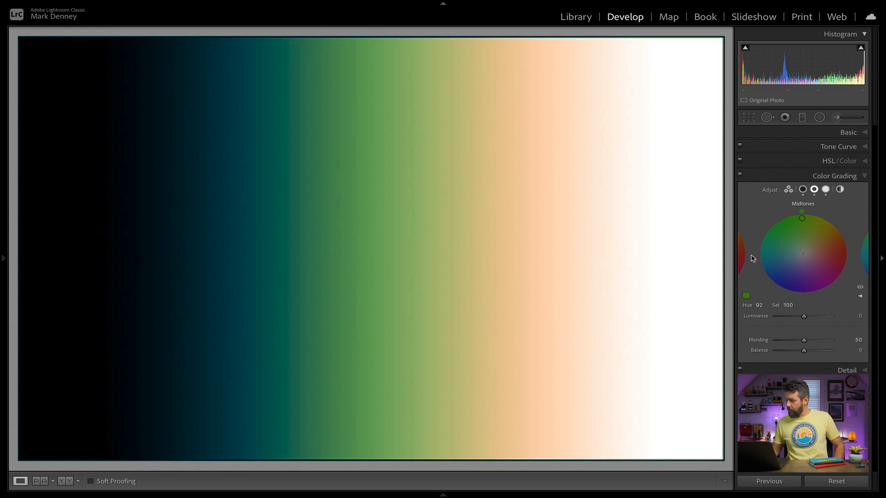
pyautogui.click(848, 481)
# Step: Tint the highlights green at hue 121, saturation 30, and shift the tint to red at hue 351, saturation 62
pyautogui.click(826, 190)
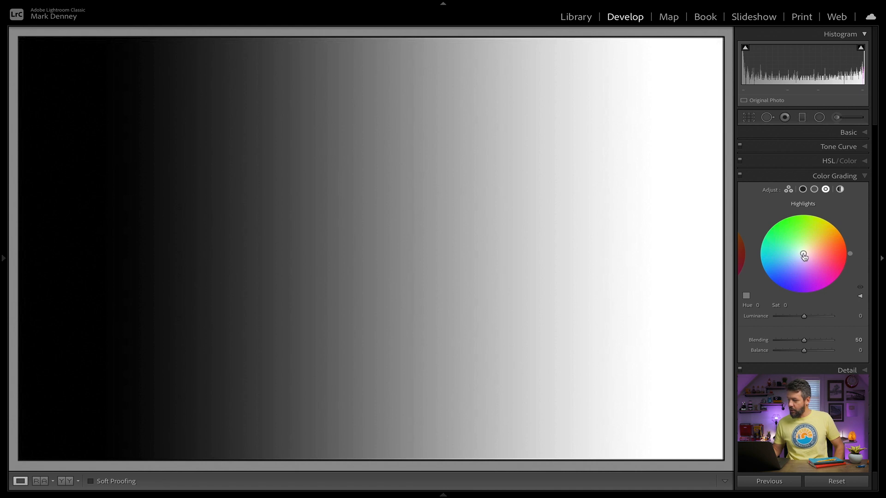
pyautogui.moveTo(803, 253)
pyautogui.mouseDown()
pyautogui.moveTo(824, 258)
pyautogui.moveTo(805, 233)
pyautogui.moveTo(778, 249)
pyautogui.moveTo(784, 275)
pyautogui.moveTo(820, 254)
pyautogui.moveTo(797, 244)
pyautogui.mouseUp()
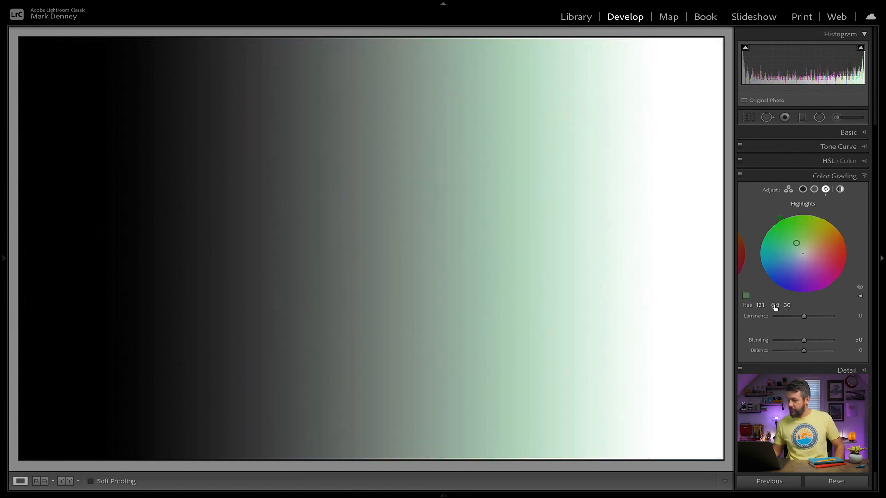
pyautogui.moveTo(797, 243); pyautogui.dragTo(830, 251)
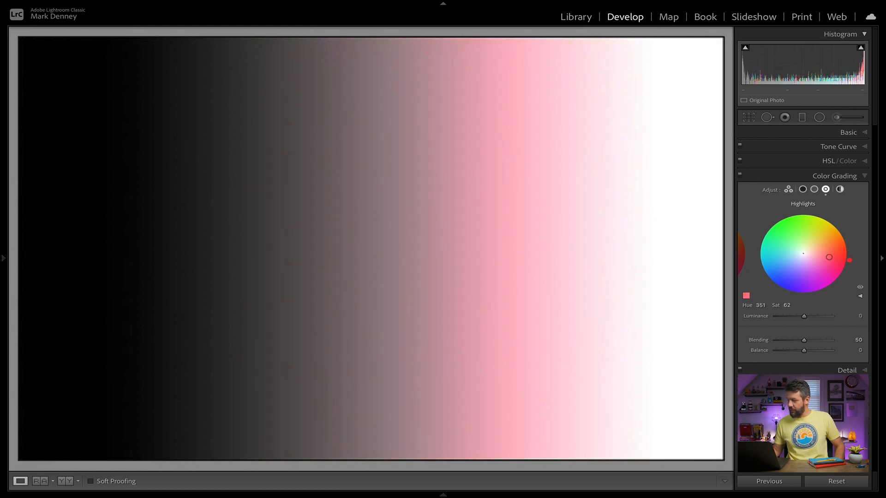
# Step: Vary the saturation of the red highlights tint at hue 352, raising it to 100 and lowering it to 3
pyautogui.click(787, 305)
pyautogui.write('95')
pyautogui.press('Return')
pyautogui.moveTo(801, 304); pyautogui.dragTo(781, 305)
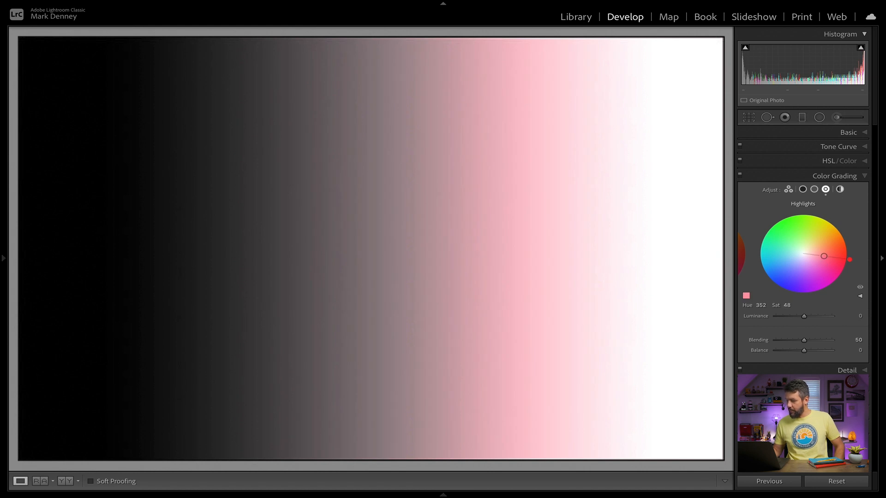
pyautogui.moveTo(823, 256); pyautogui.dragTo(828, 257)
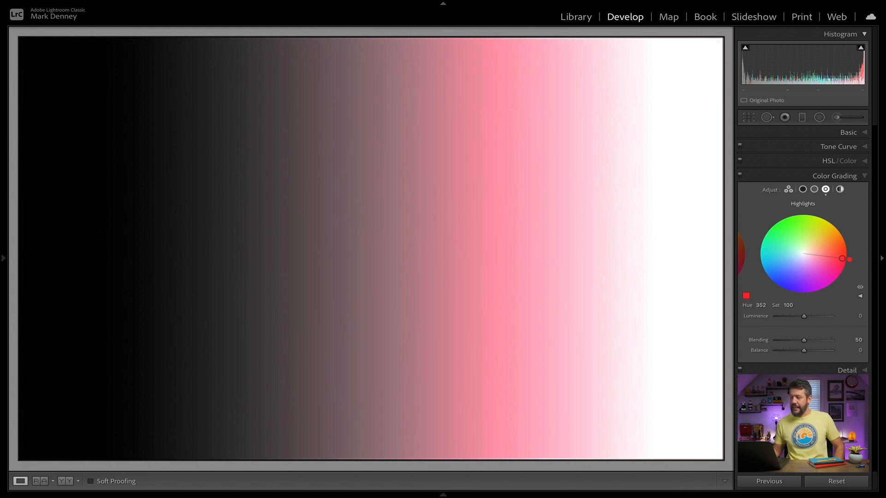
pyautogui.moveTo(842, 258); pyautogui.dragTo(805, 257)
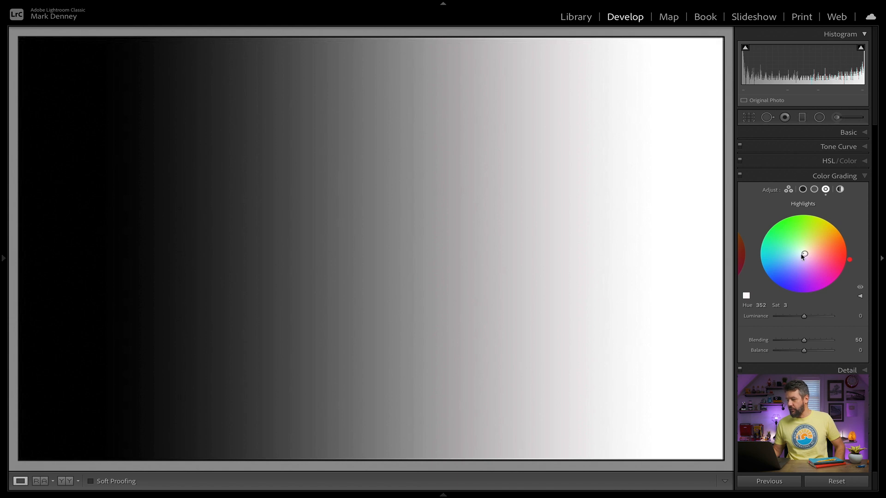
# Step: Tint the highlights green at hue 97, saturation 53, and the shadows blue at hue 212, saturation 100
pyautogui.moveTo(805, 254); pyautogui.dragTo(804, 233)
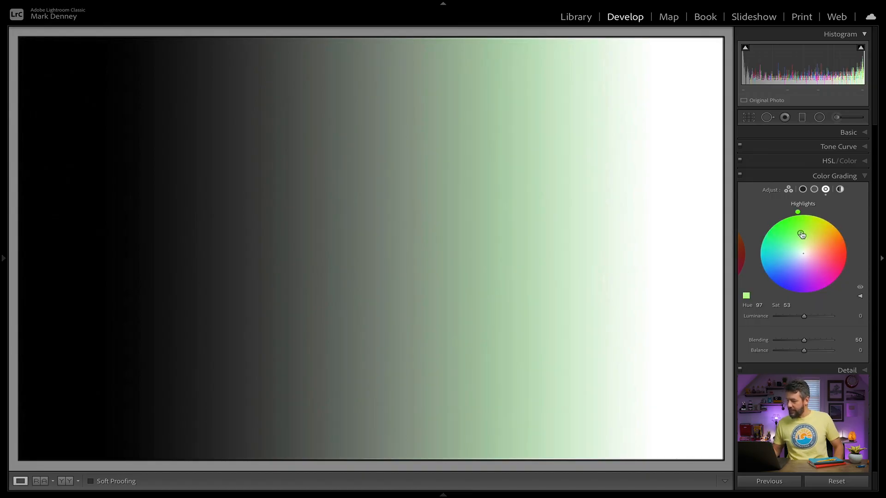
pyautogui.click(803, 190)
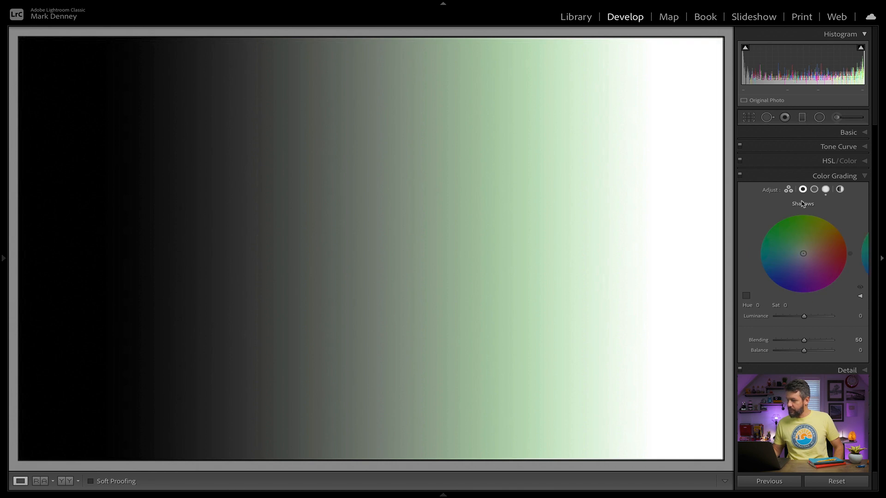
pyautogui.moveTo(803, 254); pyautogui.dragTo(778, 272)
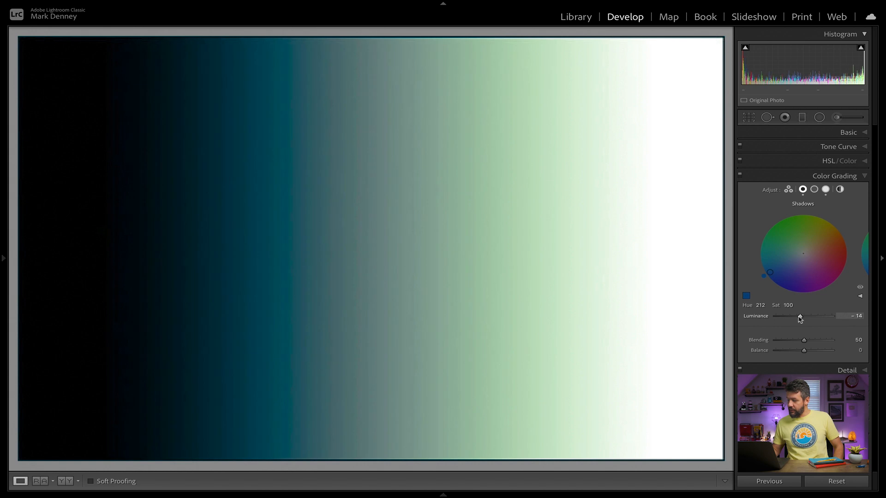
# Step: Try lowering the shadows' luminance to about -73 and return it to 0
pyautogui.moveTo(800, 319); pyautogui.dragTo(796, 319)
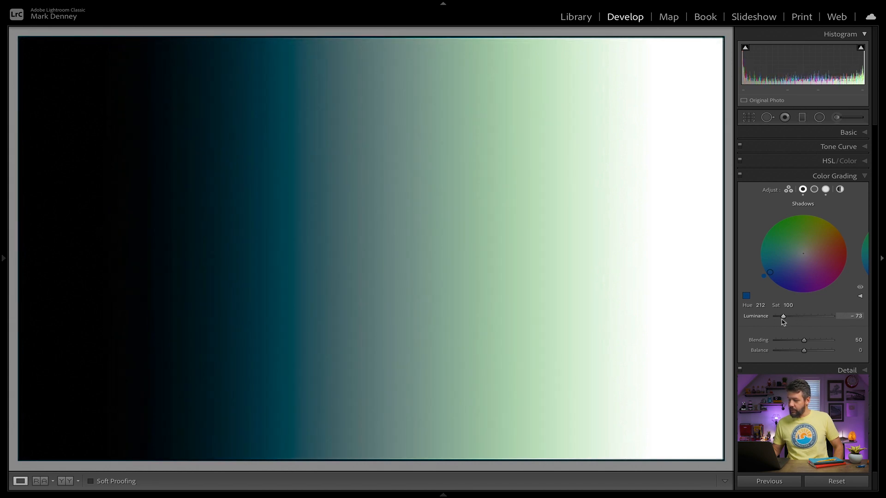
pyautogui.moveTo(778, 323)
pyautogui.mouseDown()
pyautogui.moveTo(840, 321)
pyautogui.moveTo(739, 323)
pyautogui.moveTo(816, 323)
pyautogui.moveTo(779, 324)
pyautogui.mouseUp()
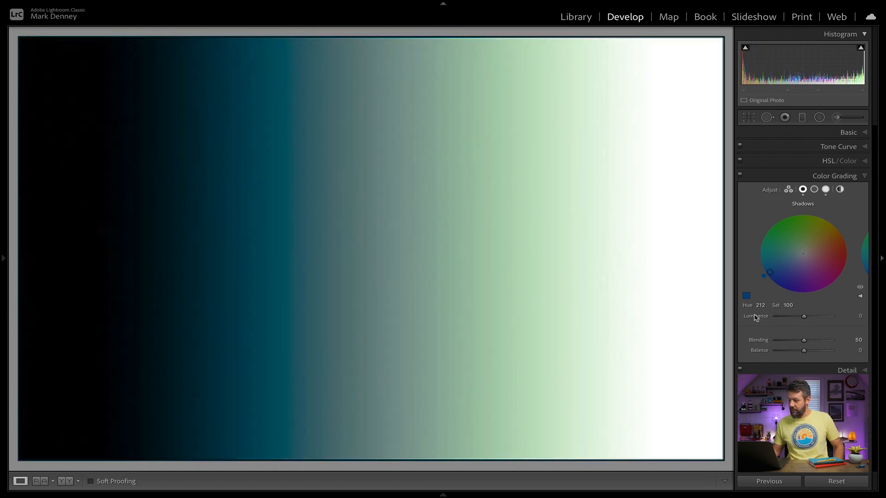
# Step: Replace the highlights tint with the cream custom color at hue 37 and raise its saturation to 100
pyautogui.click(826, 189)
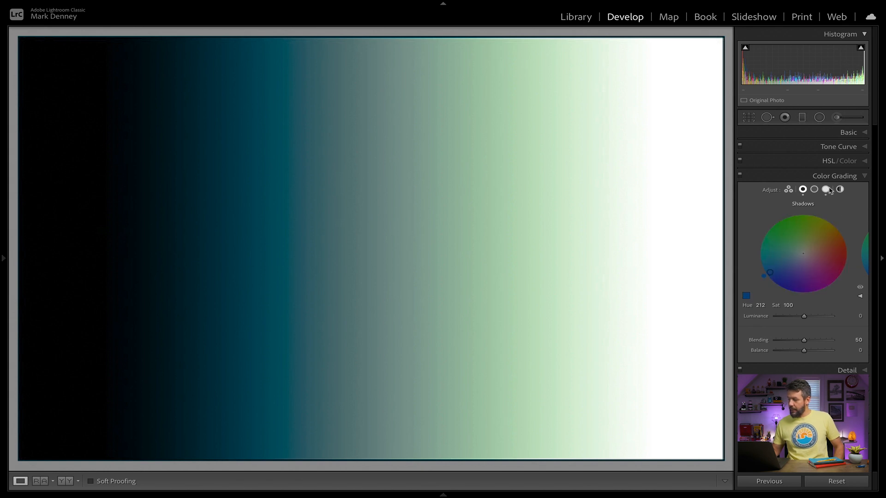
pyautogui.click(747, 295)
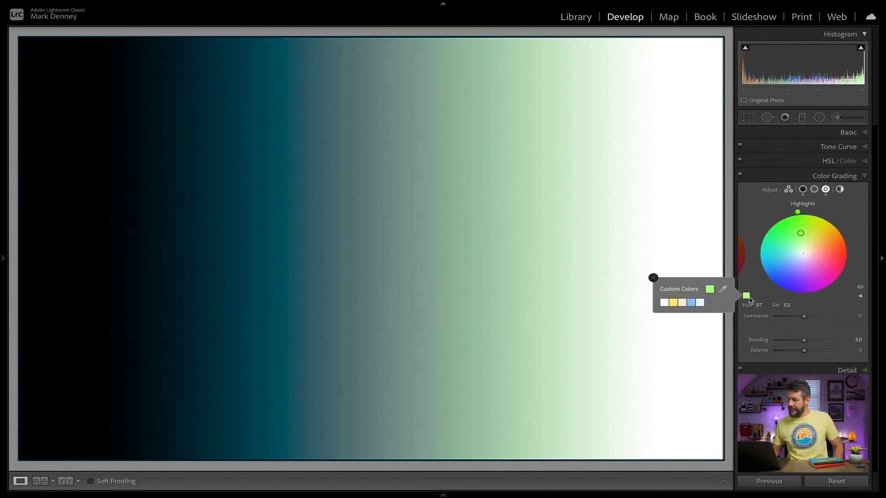
pyautogui.click(682, 302)
pyautogui.click(653, 277)
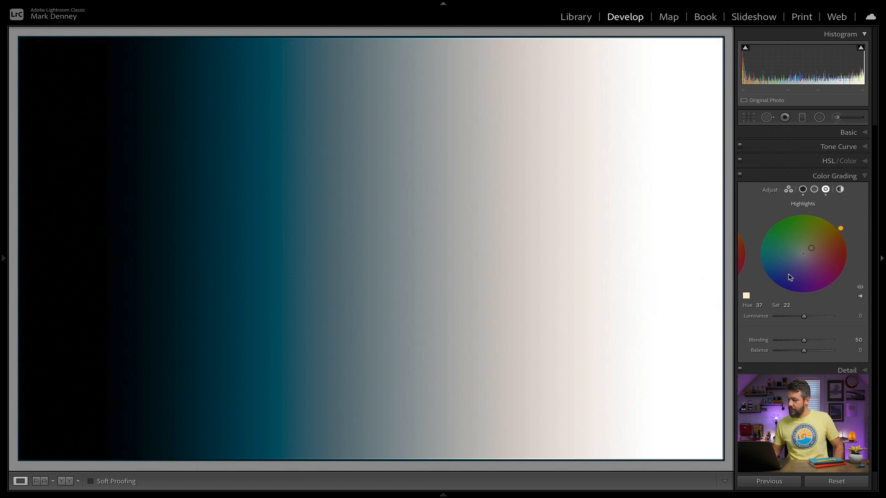
pyautogui.moveTo(812, 248); pyautogui.dragTo(834, 232)
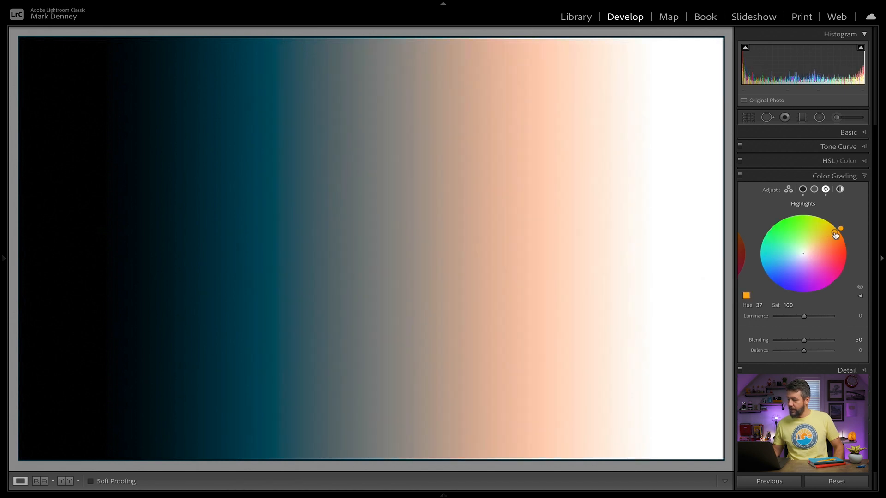
# Step: Try the cream custom color on the highlights and replace it with the pale blue one at hue 215, saturation 12
pyautogui.click(746, 296)
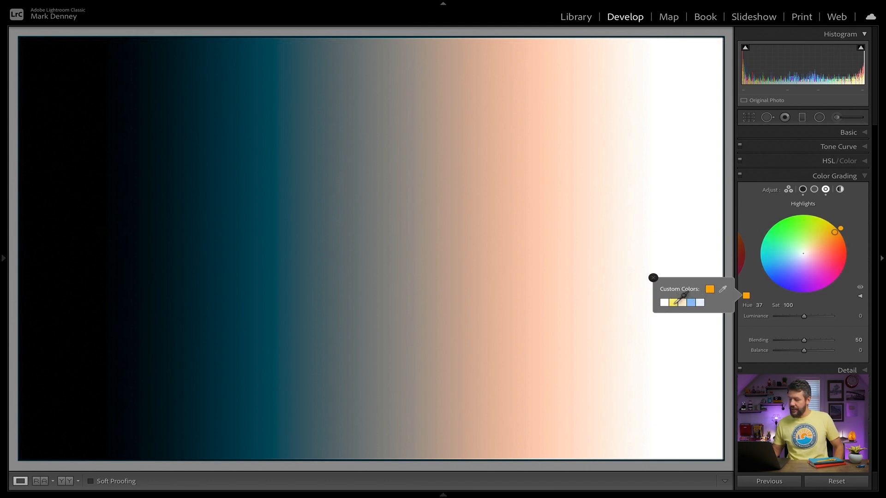
pyautogui.click(674, 302)
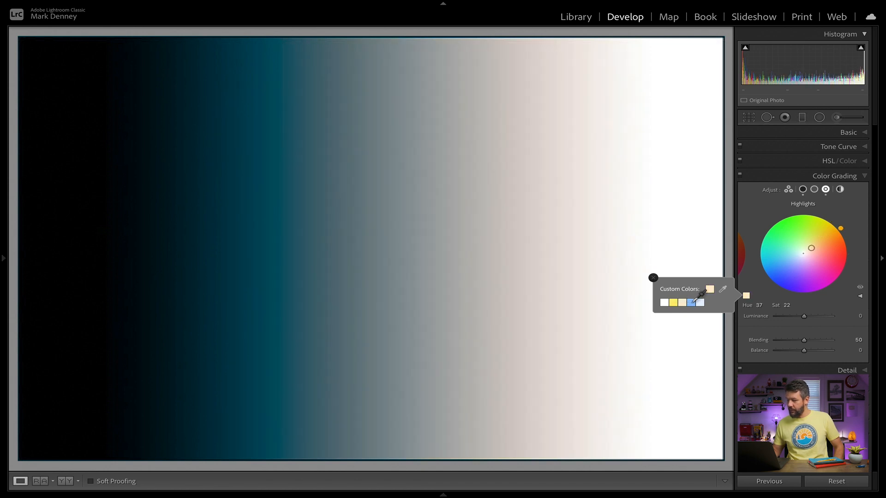
pyautogui.click(700, 302)
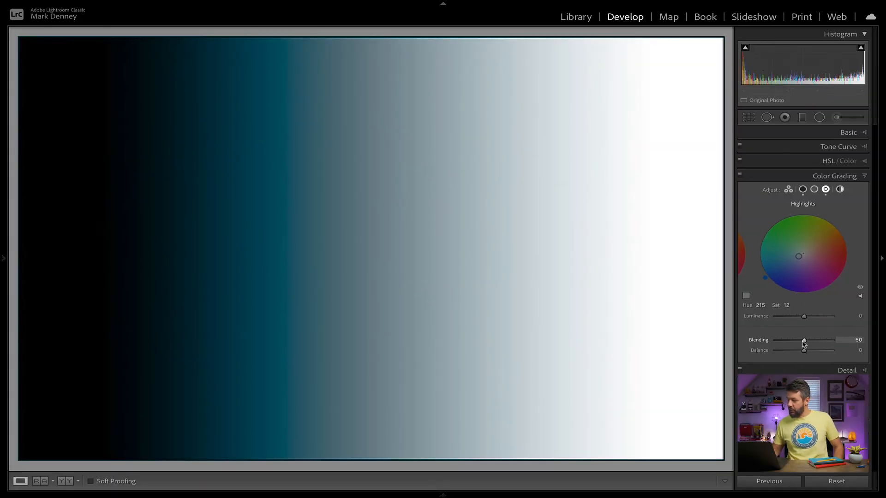
# Step: Replace the highlights' pale blue tint with the custom orange at hue 37, saturation 100
pyautogui.moveTo(795, 344); pyautogui.dragTo(803, 344)
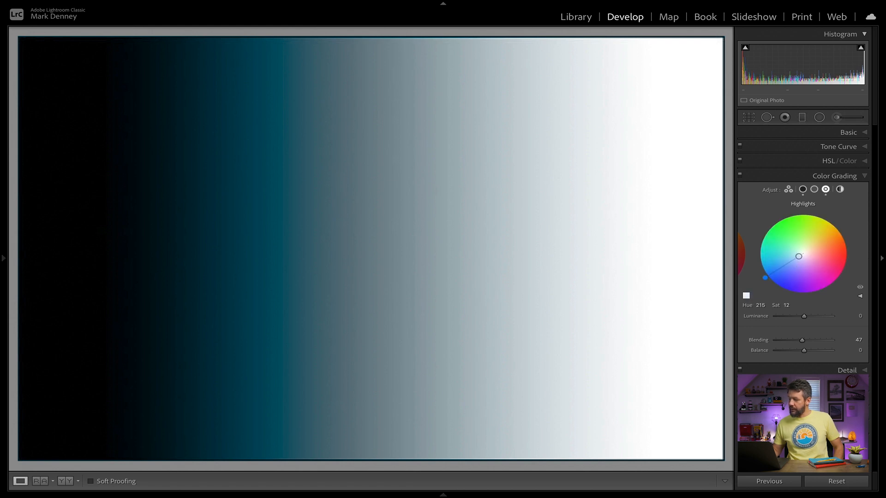
pyautogui.click(746, 296)
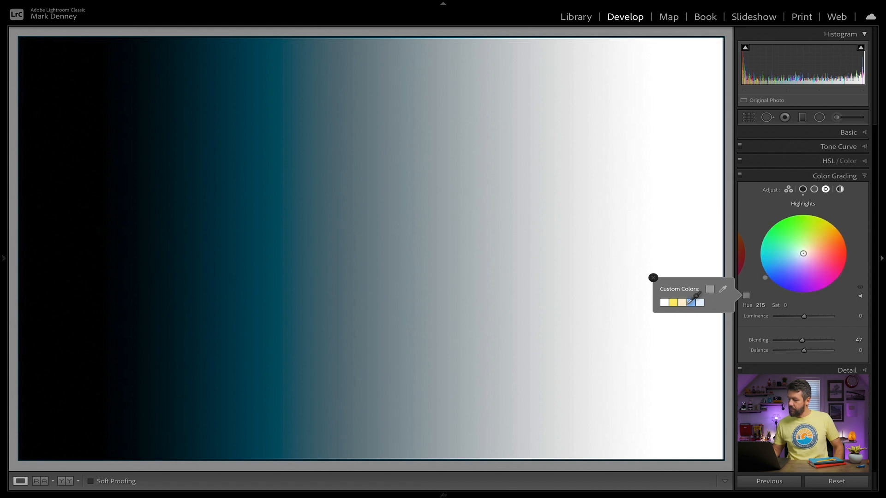
pyautogui.moveTo(811, 251); pyautogui.dragTo(835, 232)
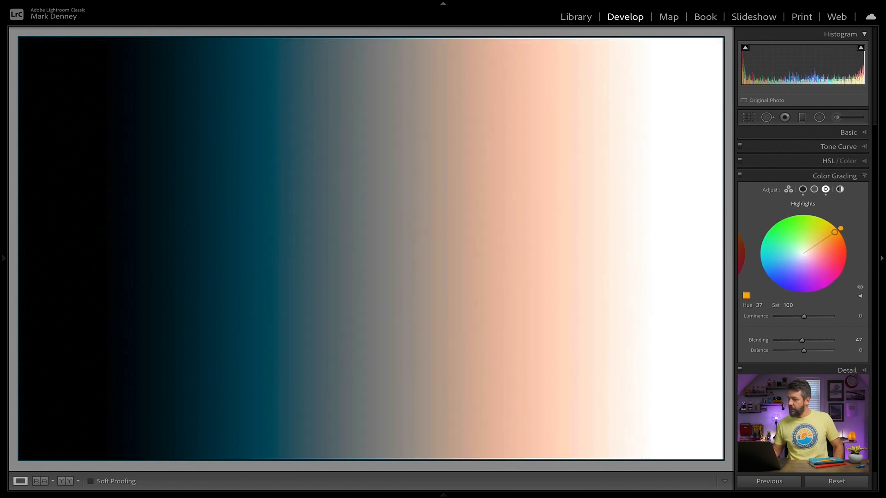
# Step: Try raising Blending to 100 and return it to 50, and try Balance at -100 and return it to 0
pyautogui.click(804, 193)
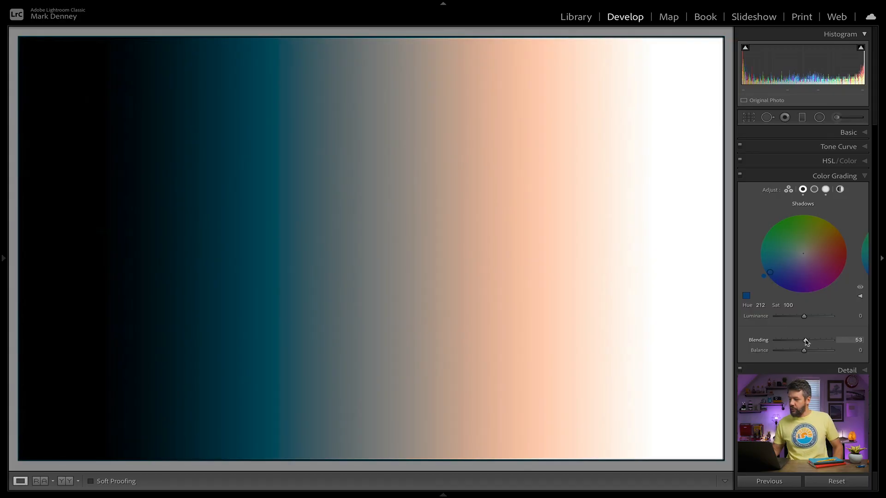
pyautogui.moveTo(806, 342); pyautogui.dragTo(845, 341)
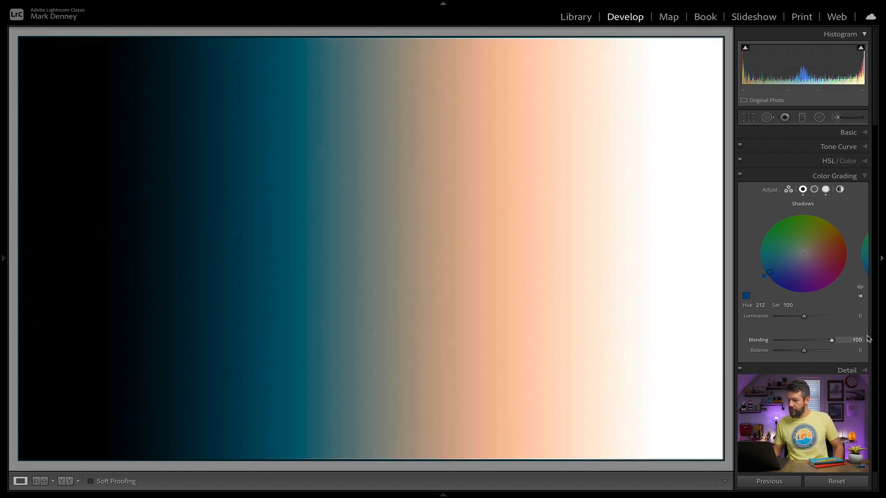
pyautogui.moveTo(845, 341); pyautogui.dragTo(796, 345)
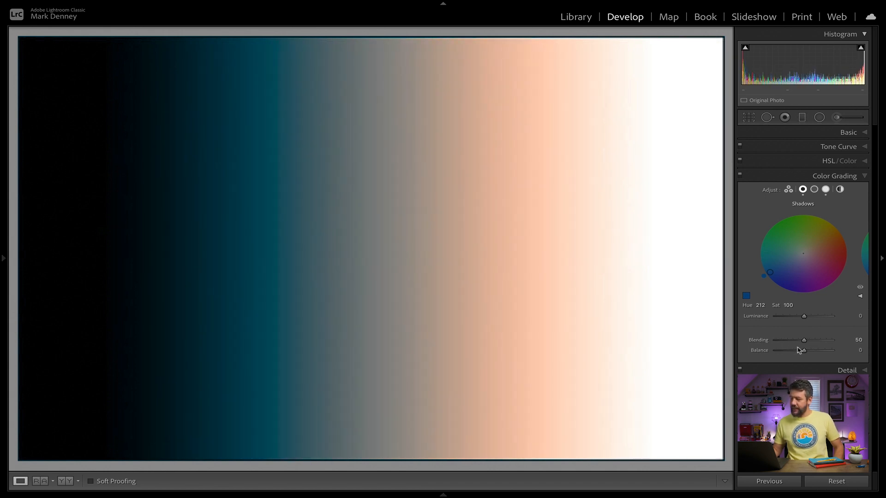
pyautogui.moveTo(805, 353); pyautogui.dragTo(776, 354)
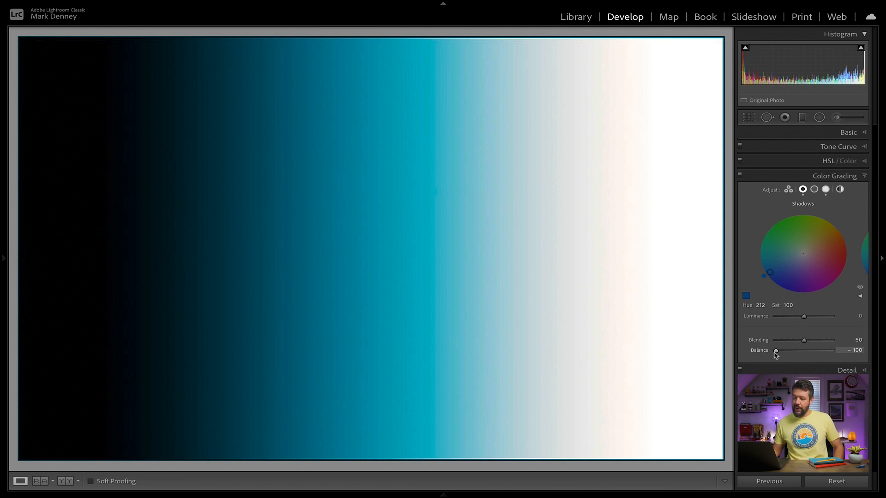
pyautogui.moveTo(776, 354); pyautogui.dragTo(816, 353)
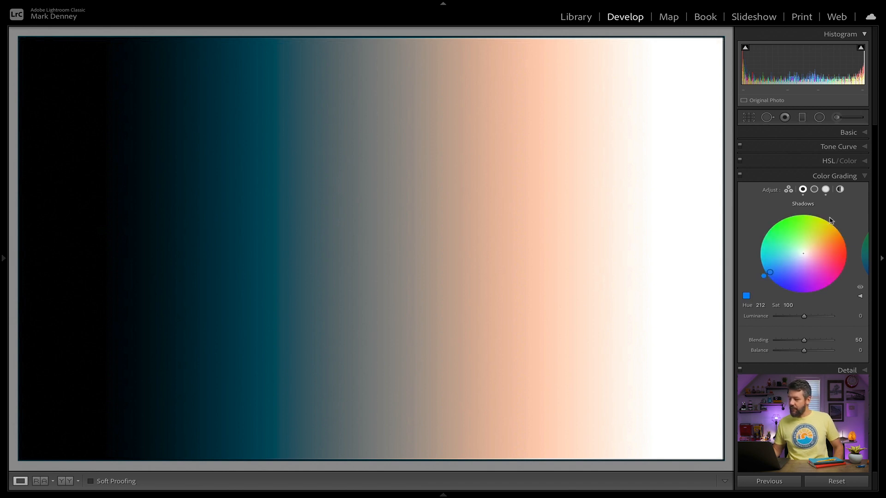
# Step: Show all three color wheels together and reset the highlights and shadows tints
pyautogui.click(789, 191)
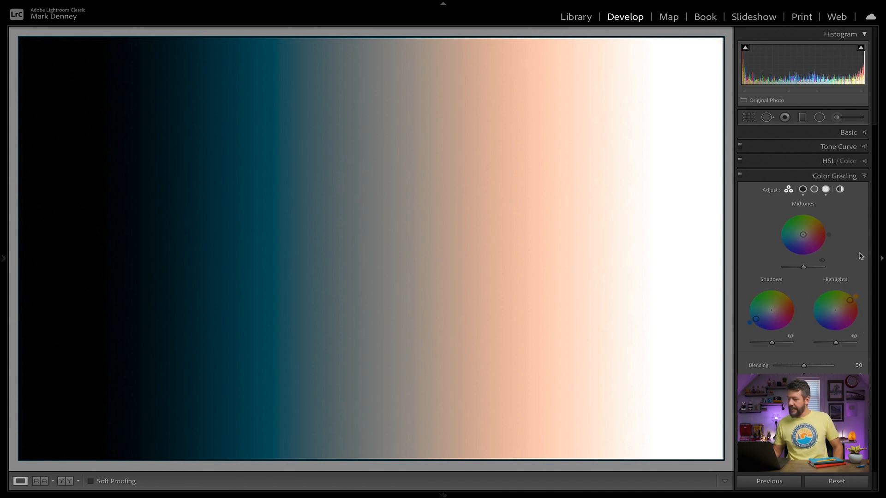
pyautogui.doubleClick(835, 310)
pyautogui.doubleClick(769, 310)
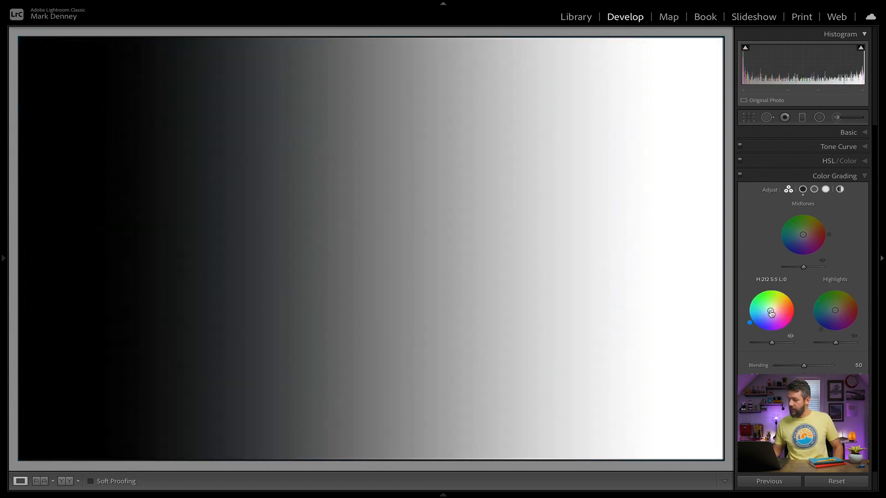
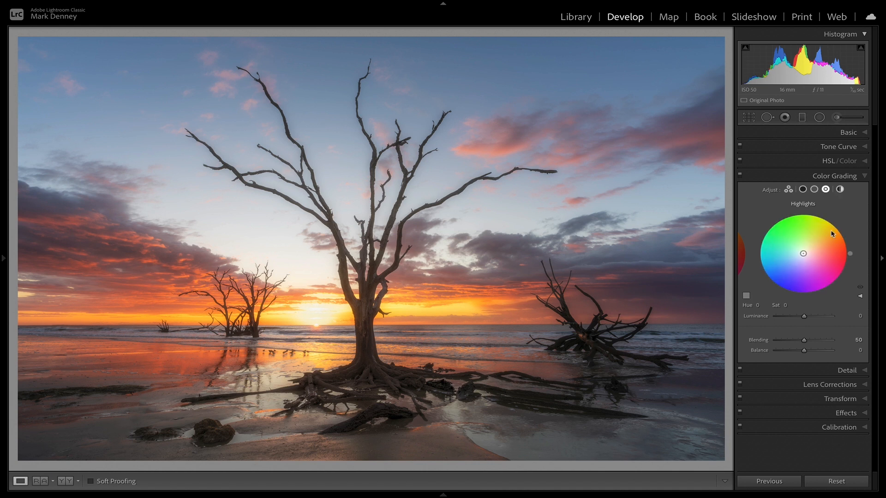
# Step: Tint the tree photo's highlights with the cream custom color at hue 37 and raise its saturation to 41
pyautogui.click(790, 191)
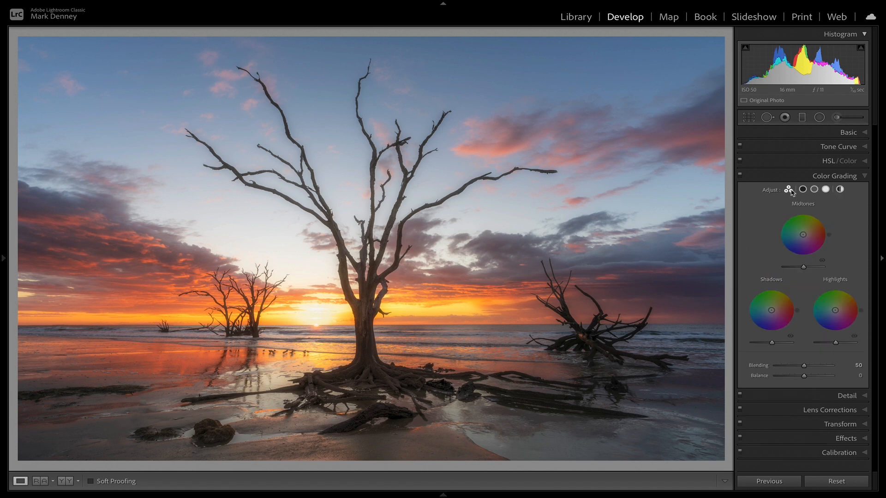
pyautogui.click(825, 190)
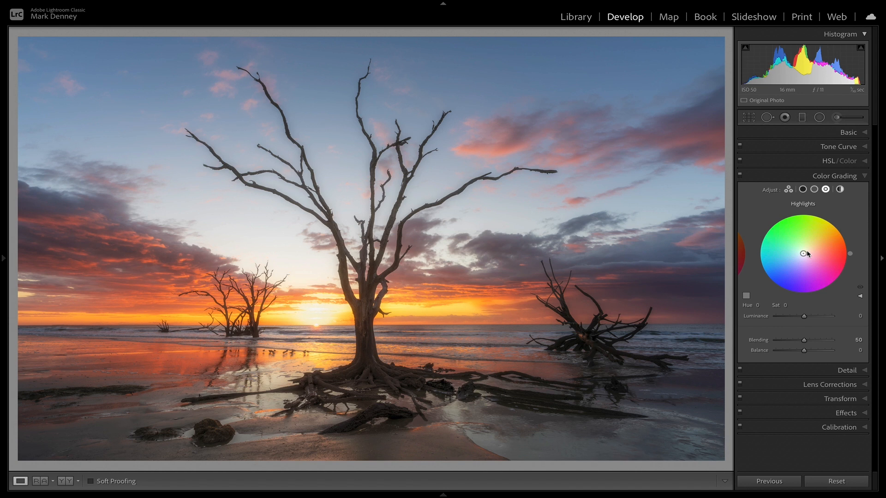
pyautogui.click(746, 296)
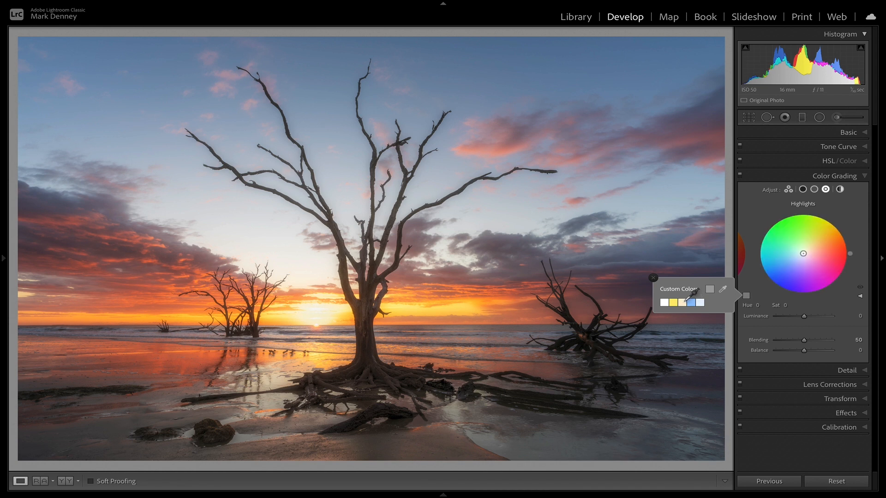
pyautogui.click(682, 302)
pyautogui.click(653, 277)
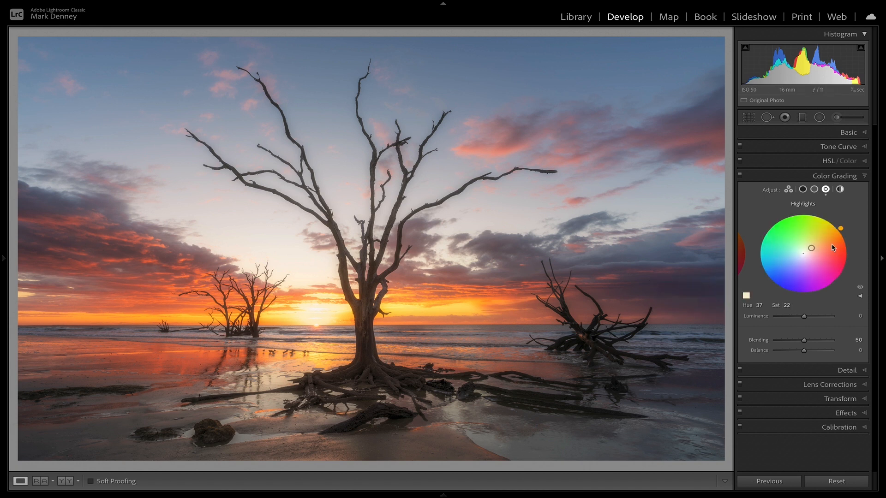
pyautogui.moveTo(812, 250); pyautogui.dragTo(817, 243)
# Step: Compare the tree photo with Color Grading switched off and on several times
pyautogui.click(740, 175)
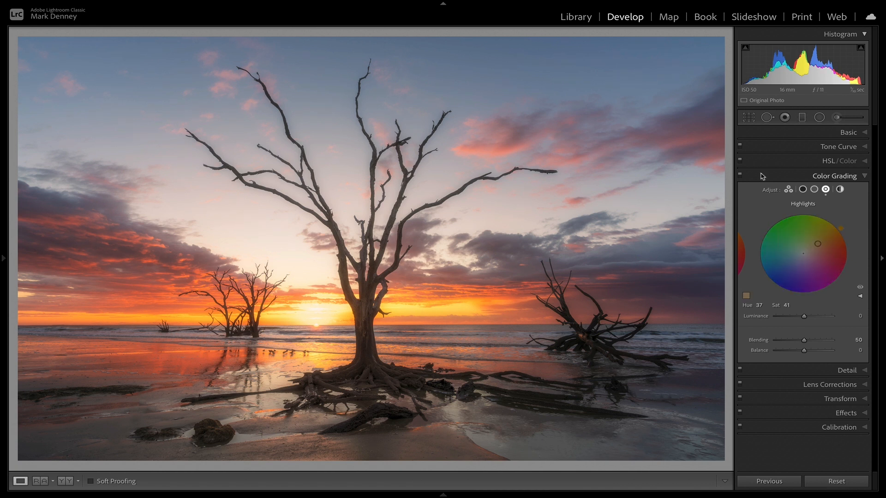
pyautogui.click(740, 176)
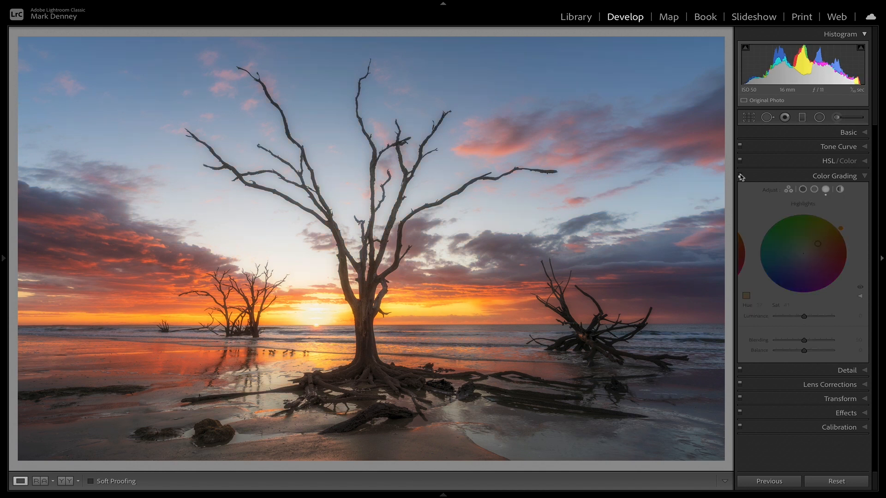
pyautogui.click(740, 176)
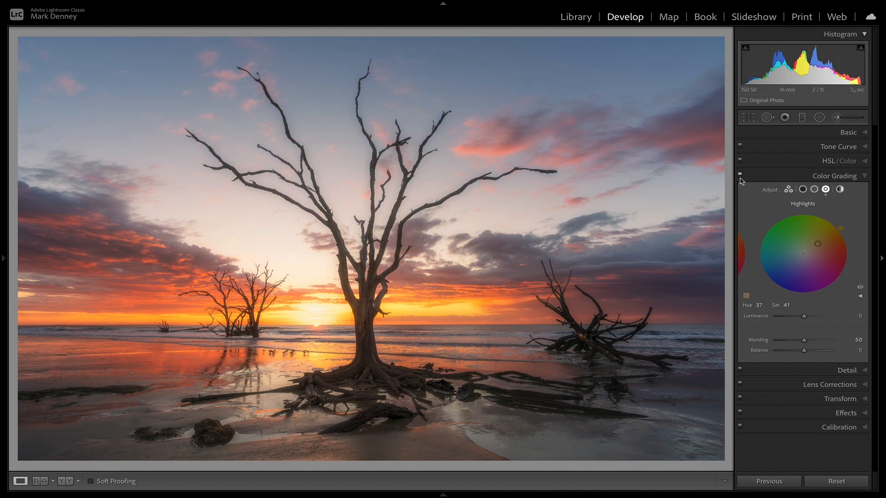
pyautogui.click(740, 175)
pyautogui.click(740, 176)
pyautogui.click(740, 176)
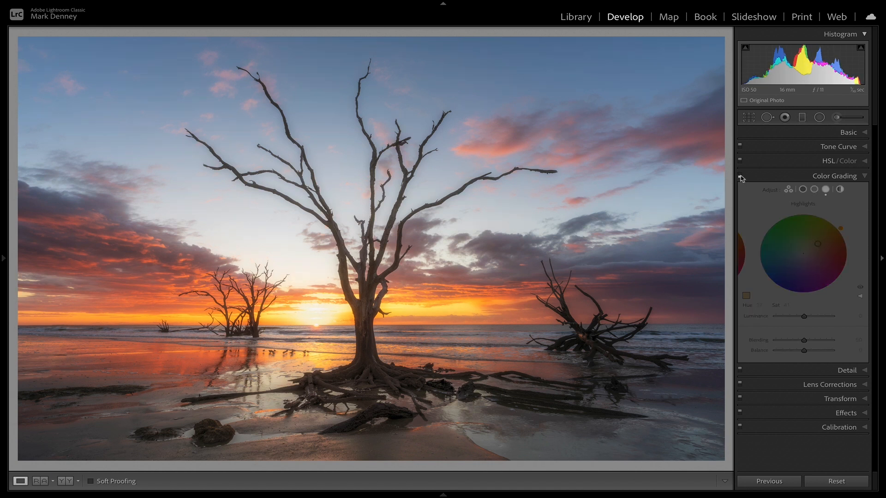
pyautogui.click(740, 176)
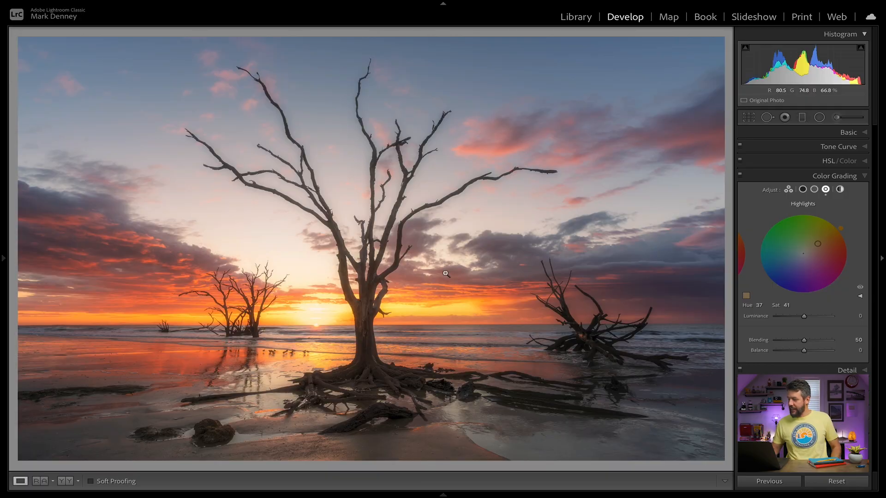
# Step: Raise the highlights' luminance to +15, and try a blue shadows tint at hue 236, saturation 66, before resetting the shadows
pyautogui.moveTo(804, 316)
pyautogui.mouseDown()
pyautogui.moveTo(819, 317)
pyautogui.moveTo(783, 321)
pyautogui.moveTo(830, 317)
pyautogui.moveTo(766, 326)
pyautogui.moveTo(828, 324)
pyautogui.moveTo(784, 324)
pyautogui.moveTo(809, 327)
pyautogui.mouseUp()
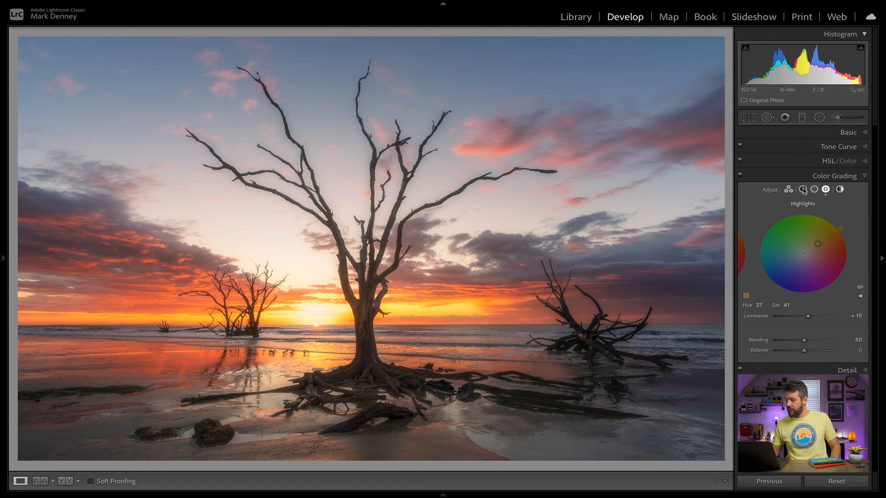
pyautogui.click(803, 190)
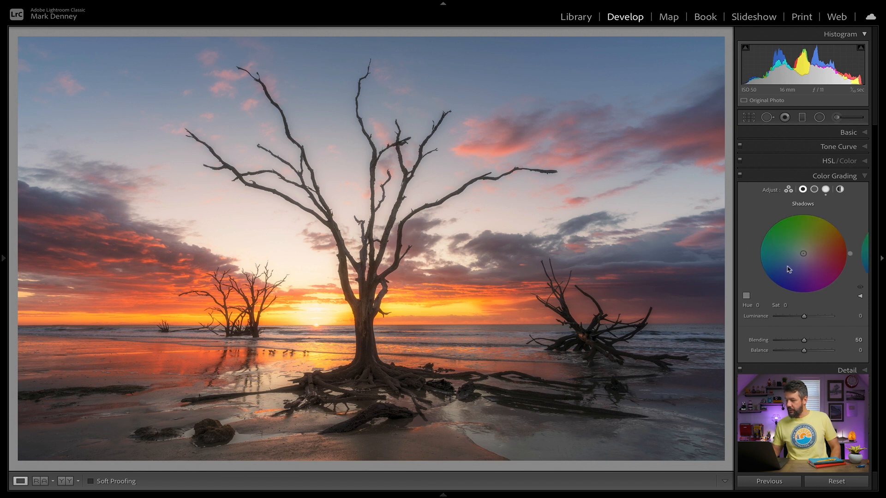
pyautogui.moveTo(780, 284); pyautogui.dragTo(789, 277)
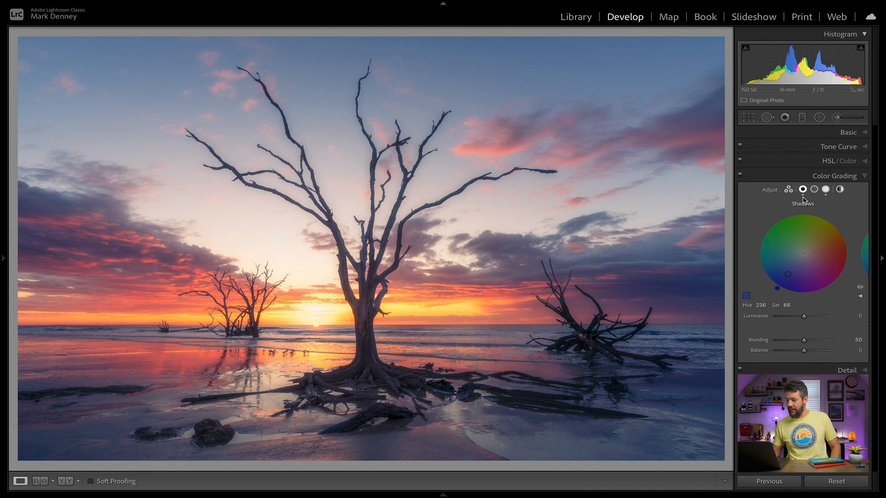
pyautogui.doubleClick(804, 255)
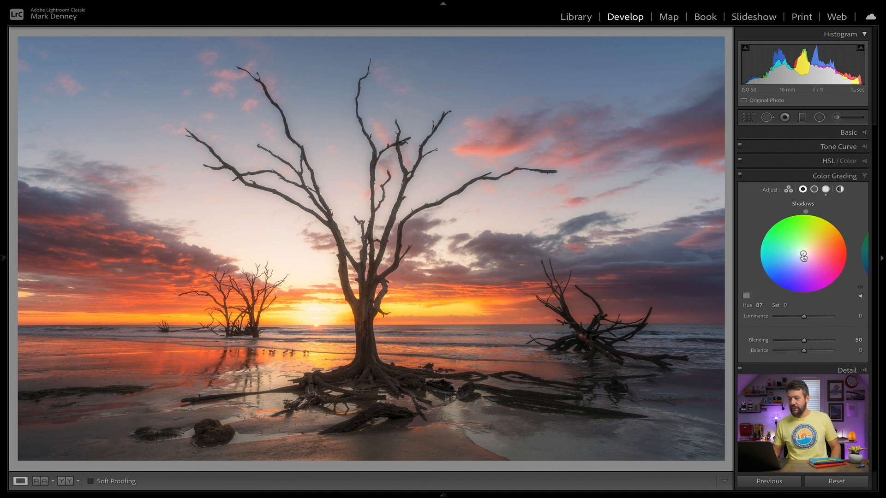
pyautogui.moveTo(787, 267); pyautogui.dragTo(823, 275)
pyautogui.doubleClick(822, 269)
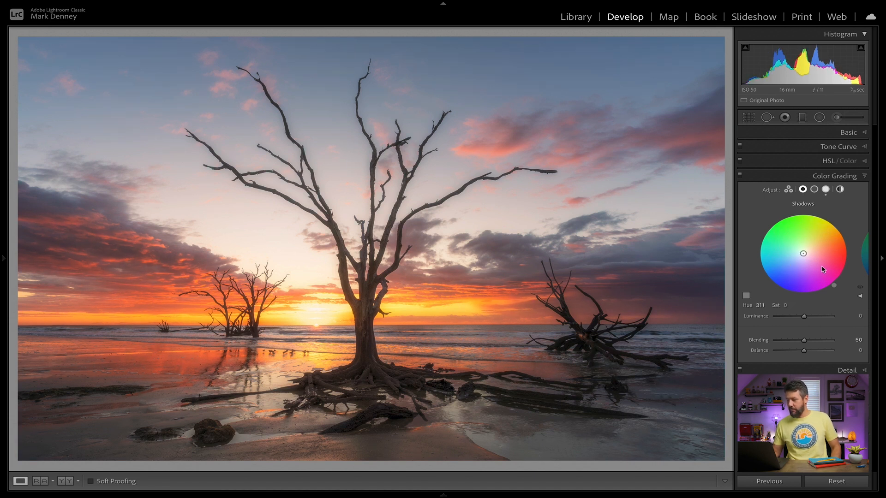
# Step: Return to the tree photo's highlights and lower their luminance back toward zero
pyautogui.click(826, 190)
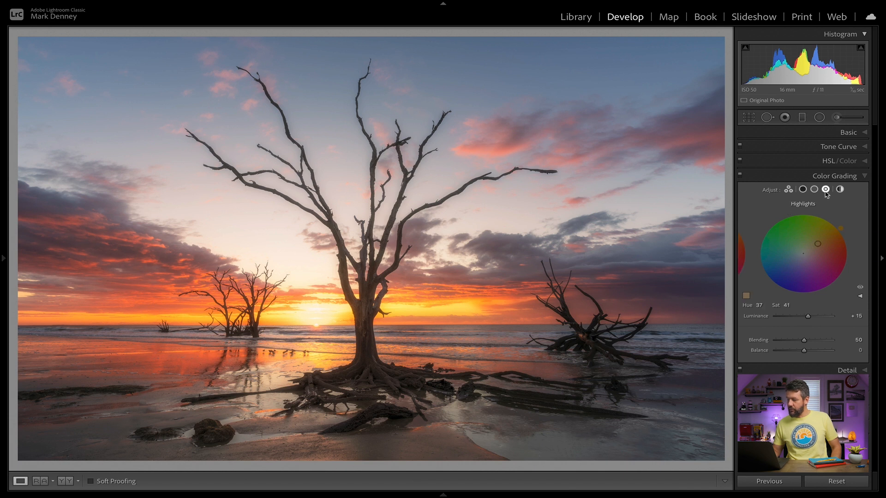
pyautogui.moveTo(808, 318); pyautogui.dragTo(805, 319)
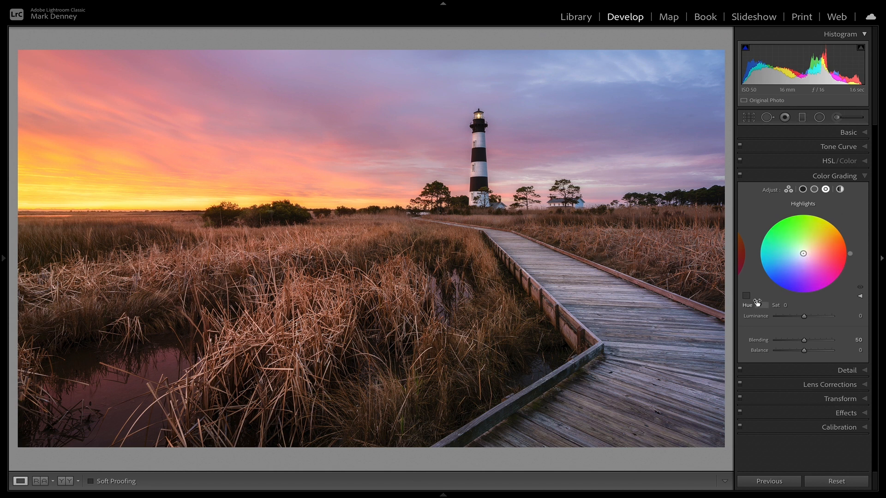
# Step: Tint the lighthouse photo's highlights with the cream custom color at hue 37 and raise the saturation to 45
pyautogui.click(804, 256)
pyautogui.click(746, 296)
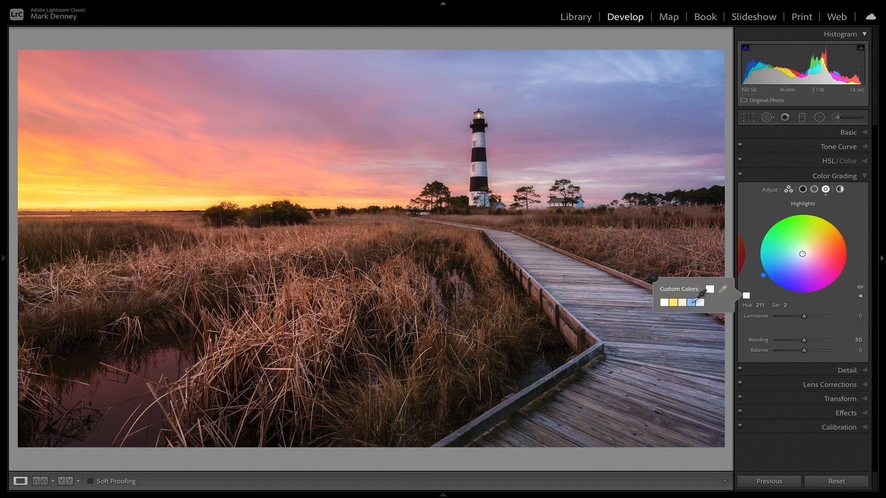
pyautogui.click(683, 303)
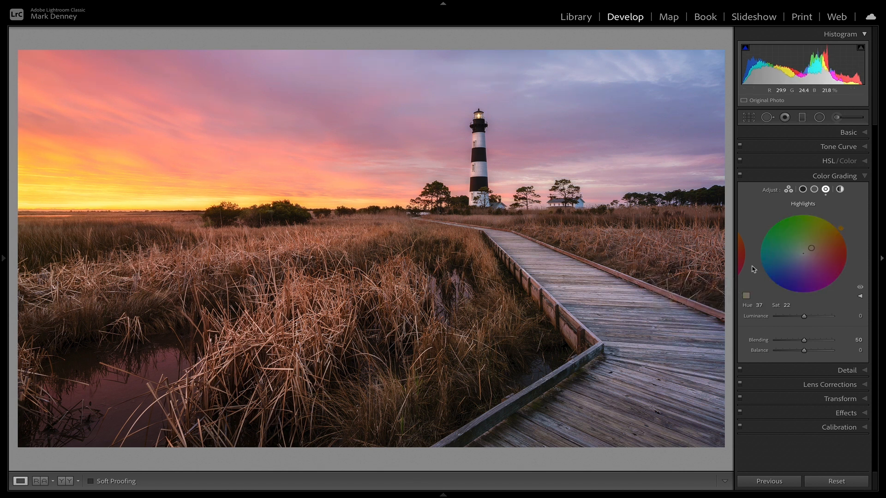
pyautogui.moveTo(812, 249); pyautogui.dragTo(819, 243)
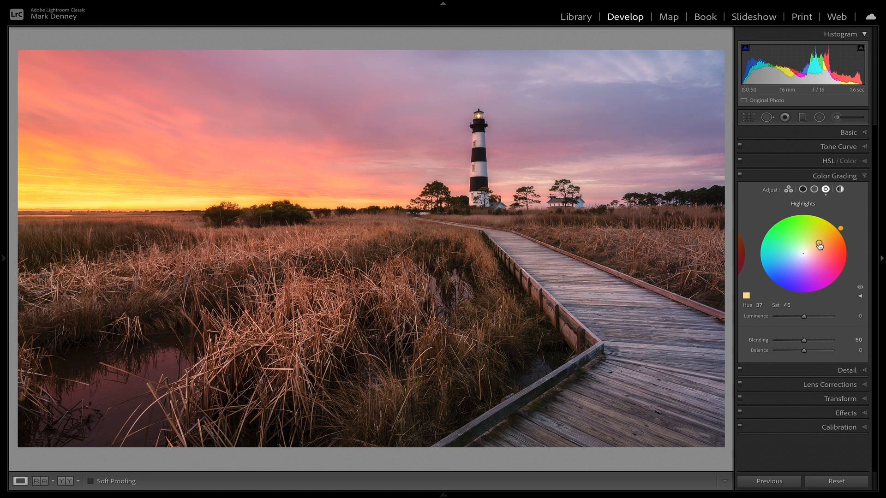
# Step: Compare the lighthouse photo with Color Grading off and on, and slightly adjust the highlights tint
pyautogui.click(740, 175)
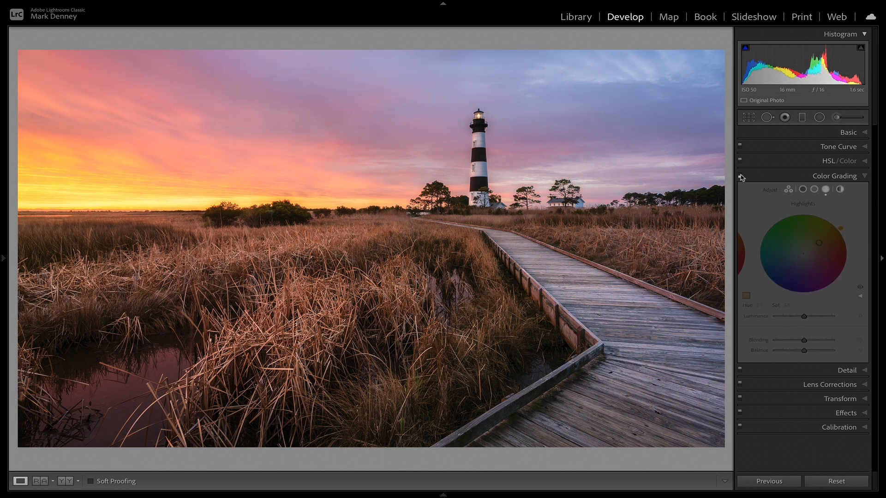
pyautogui.click(740, 176)
pyautogui.click(741, 176)
pyautogui.click(740, 175)
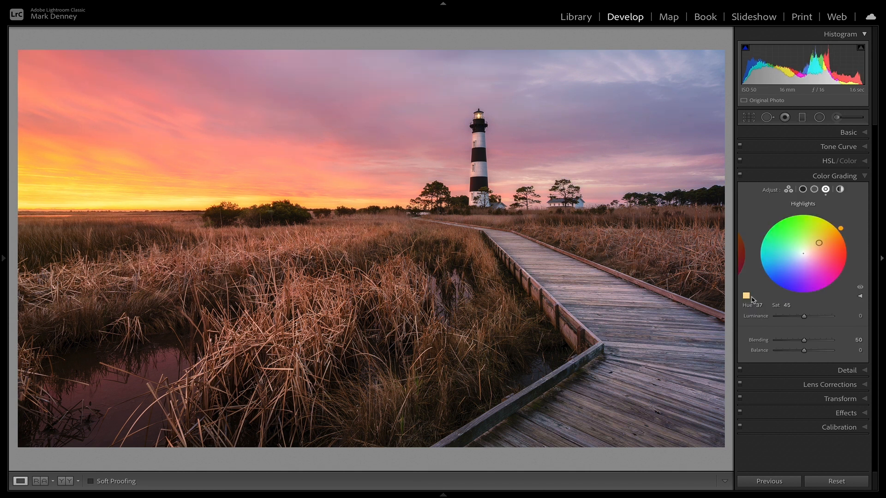
pyautogui.moveTo(819, 243); pyautogui.dragTo(818, 248)
# Step: Switch to the rocky beach photo and tint its highlights orange at hue 33, saturation 67
pyautogui.press('Right')
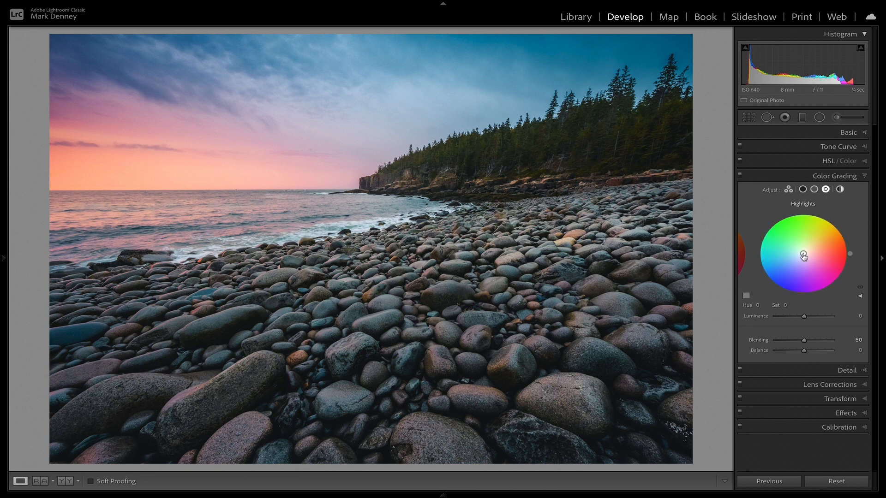
pyautogui.moveTo(803, 254); pyautogui.dragTo(811, 247)
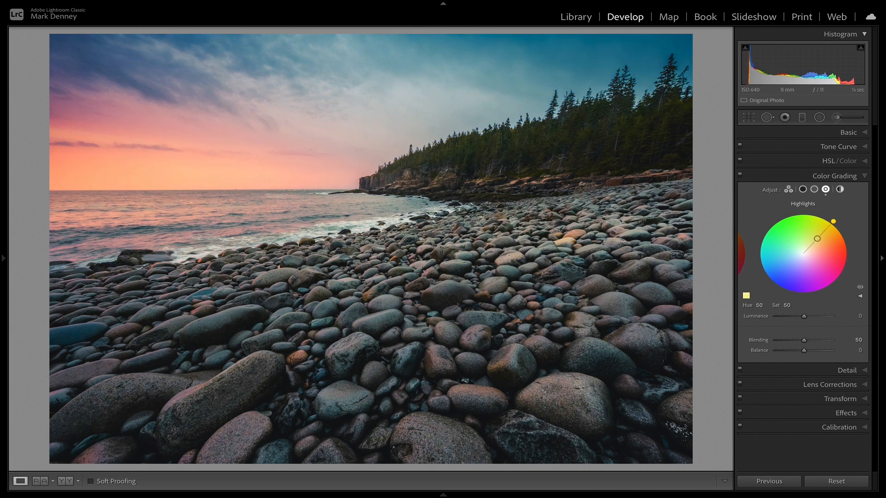
pyautogui.moveTo(819, 238); pyautogui.dragTo(826, 242)
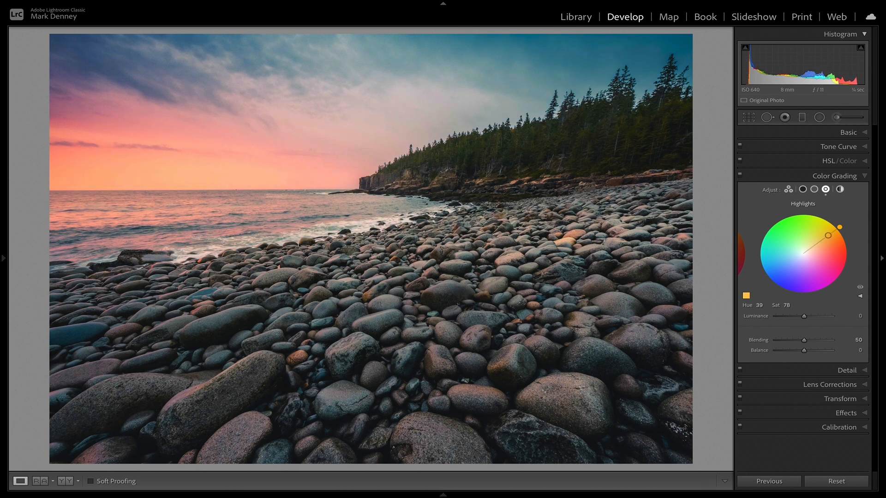
pyautogui.moveTo(828, 235); pyautogui.dragTo(827, 238)
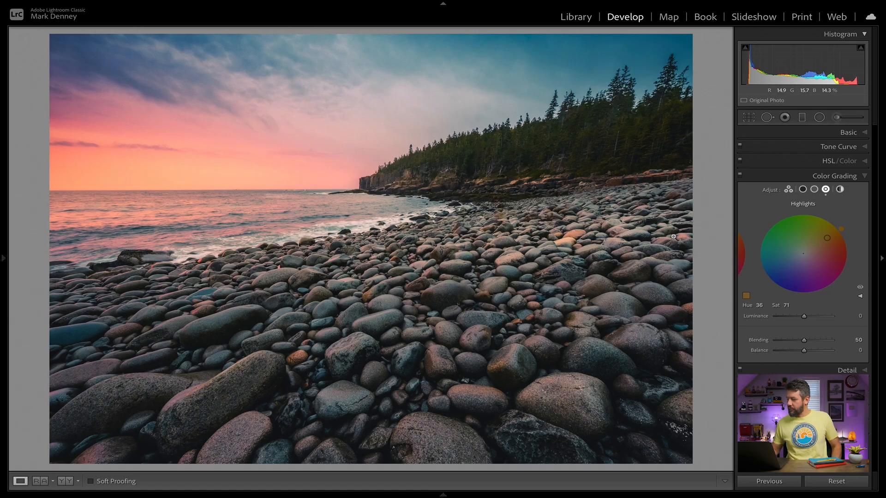
pyautogui.moveTo(840, 229)
pyautogui.mouseDown()
pyautogui.moveTo(825, 217)
pyautogui.moveTo(844, 233)
pyautogui.mouseUp()
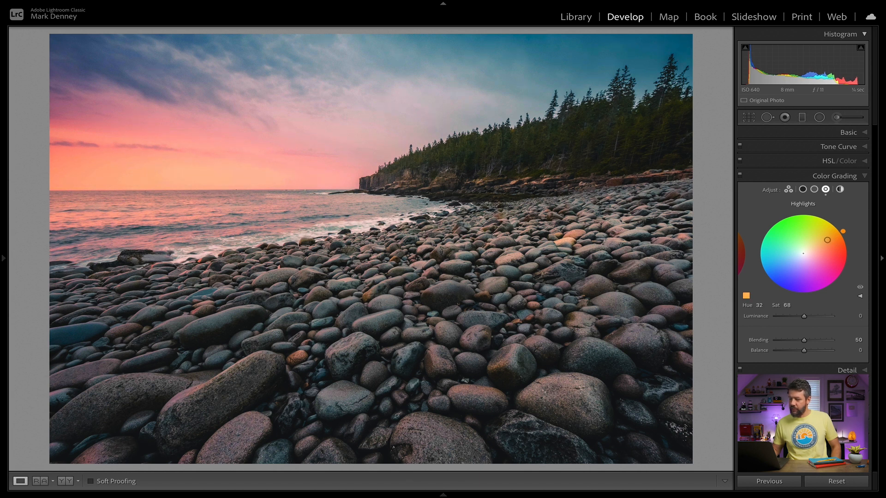
pyautogui.moveTo(827, 240); pyautogui.dragTo(827, 240)
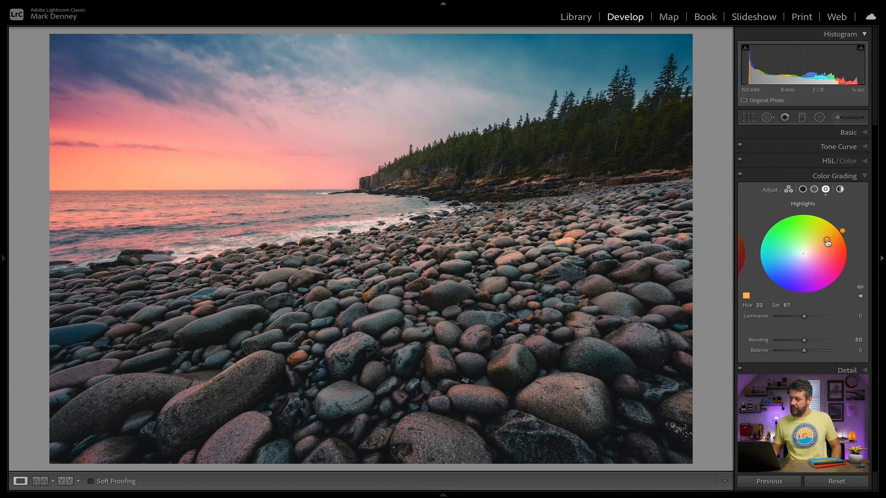
# Step: Compare the rocky beach photo with Color Grading switched off and on
pyautogui.click(740, 175)
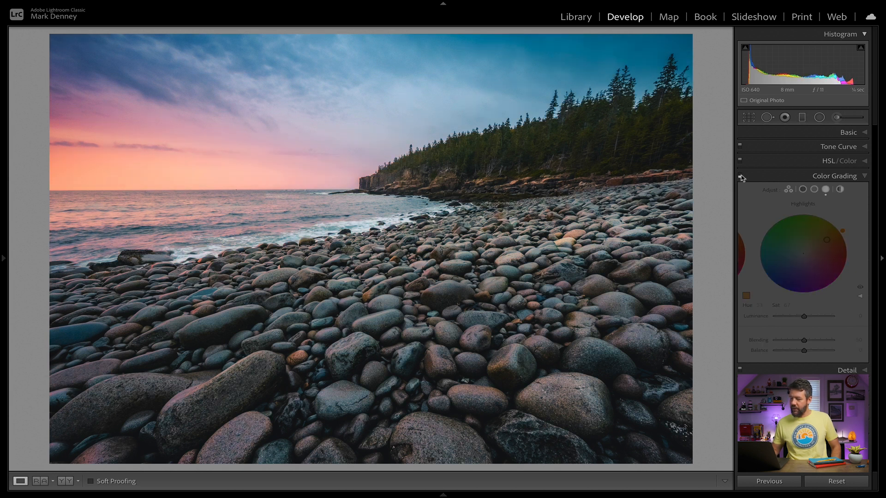
pyautogui.click(741, 176)
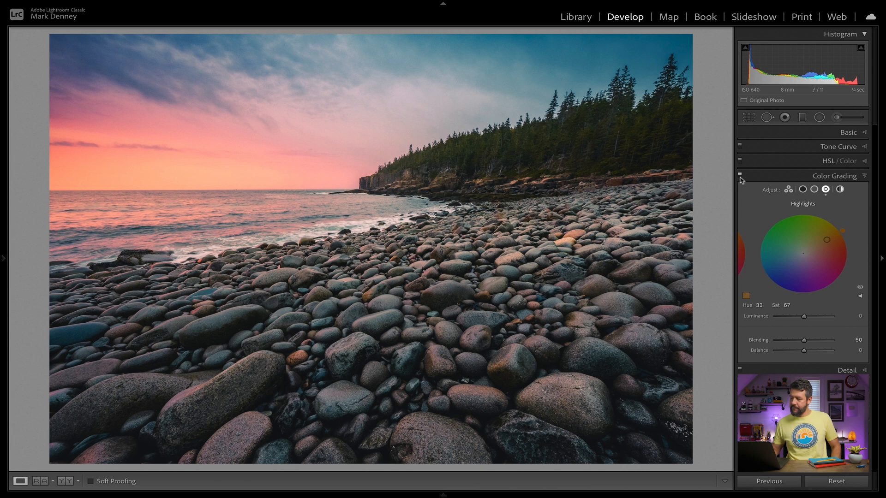
pyautogui.click(740, 175)
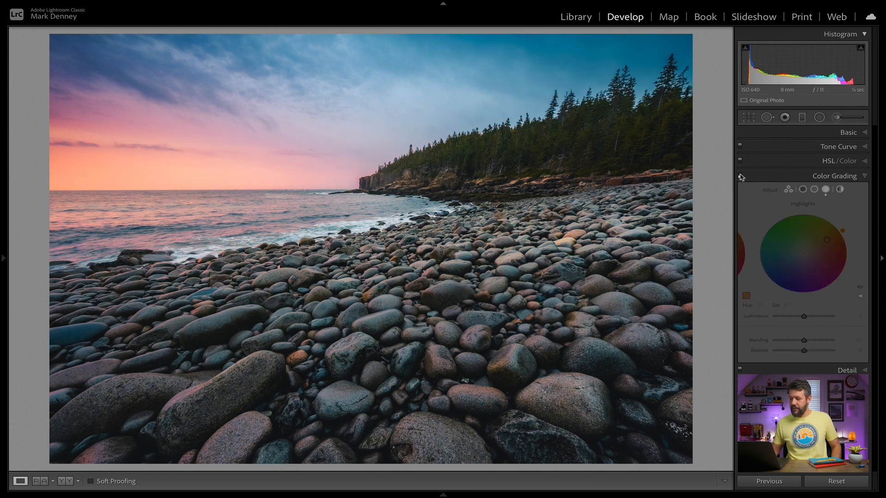
pyautogui.click(740, 175)
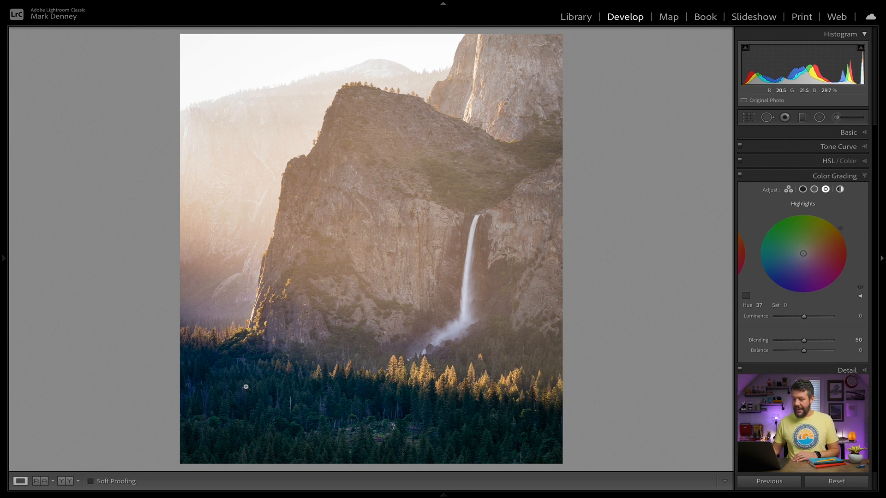
# Step: Tint the cliff and forest photo's shadows warm at hue 39, saturation 36, and compare it with Color Grading off and on
pyautogui.click(803, 190)
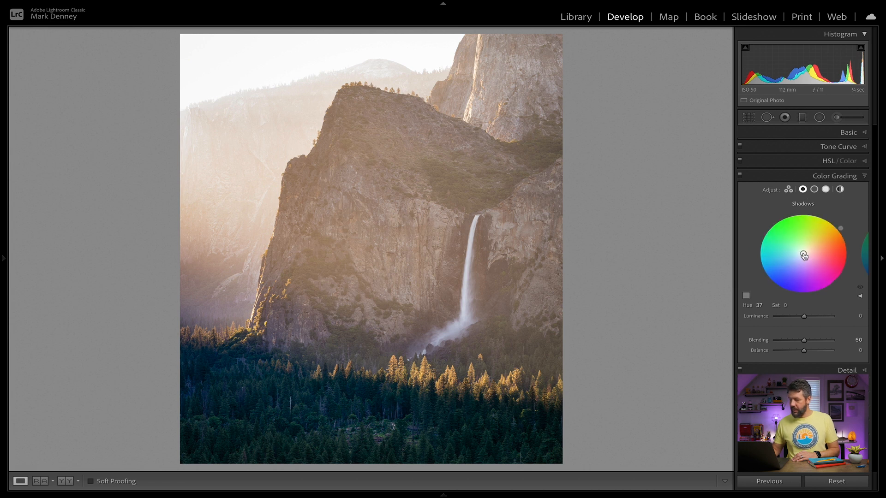
pyautogui.moveTo(803, 254); pyautogui.dragTo(815, 245)
pyautogui.click(741, 176)
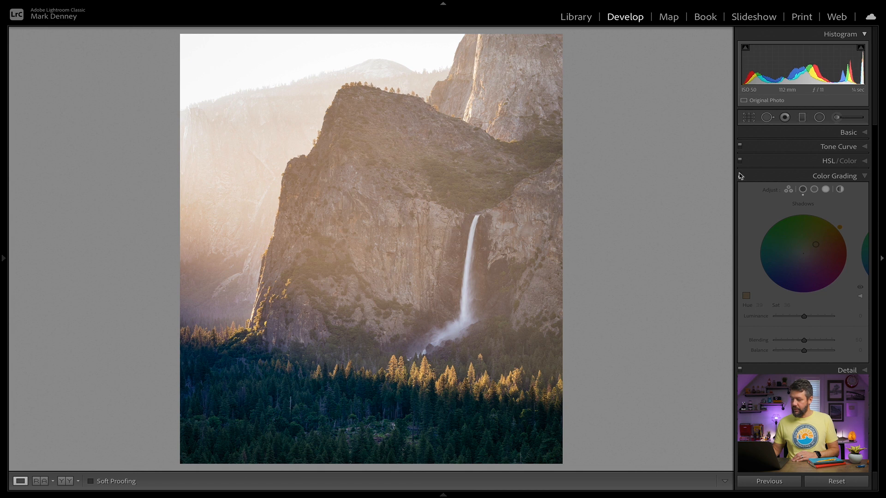
pyautogui.click(740, 176)
pyautogui.click(740, 176)
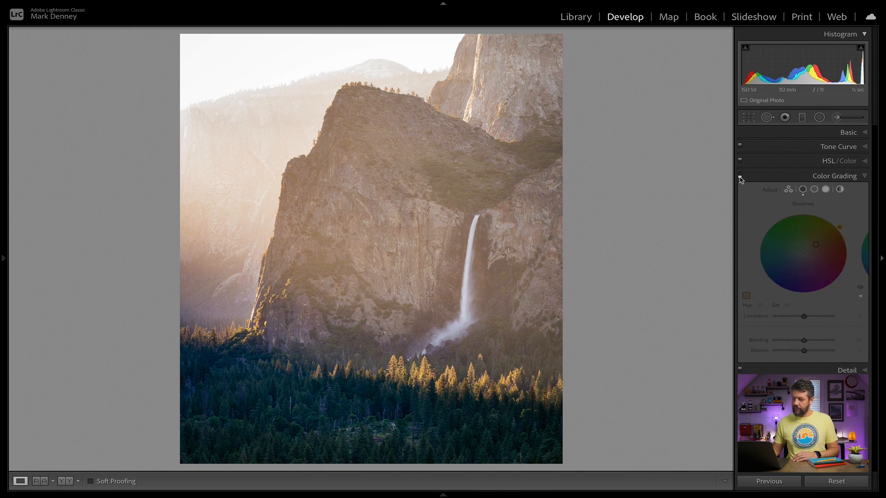
pyautogui.click(741, 176)
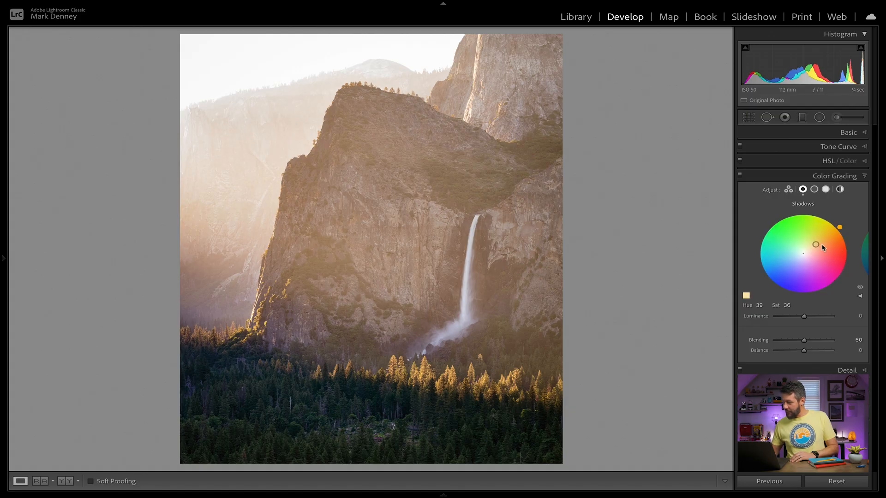
# Step: Fine-tune the shadows tint of the cliff and forest photo and tint its highlights yellow at hue 55, saturation 24
pyautogui.moveTo(817, 245)
pyautogui.mouseDown()
pyautogui.moveTo(809, 235)
pyautogui.moveTo(815, 240)
pyautogui.mouseUp()
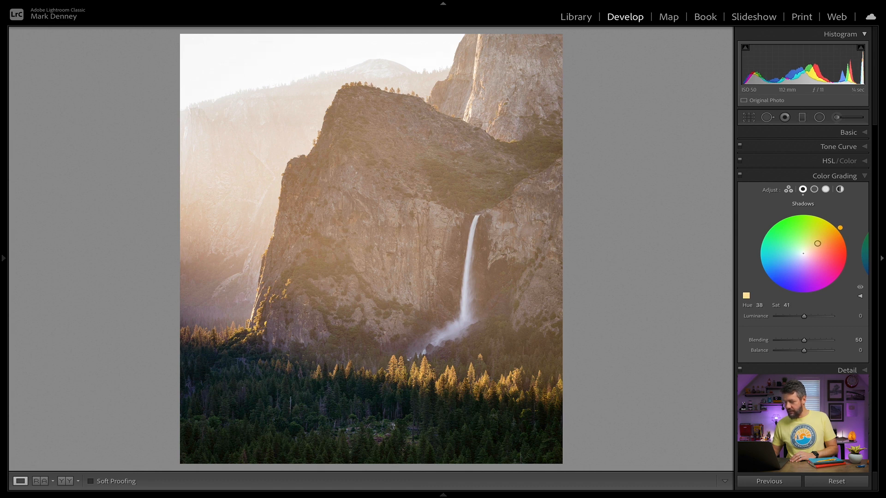
pyautogui.moveTo(819, 245)
pyautogui.mouseDown()
pyautogui.moveTo(804, 266)
pyautogui.moveTo(785, 247)
pyautogui.moveTo(808, 238)
pyautogui.moveTo(814, 250)
pyautogui.mouseUp()
pyautogui.click(826, 189)
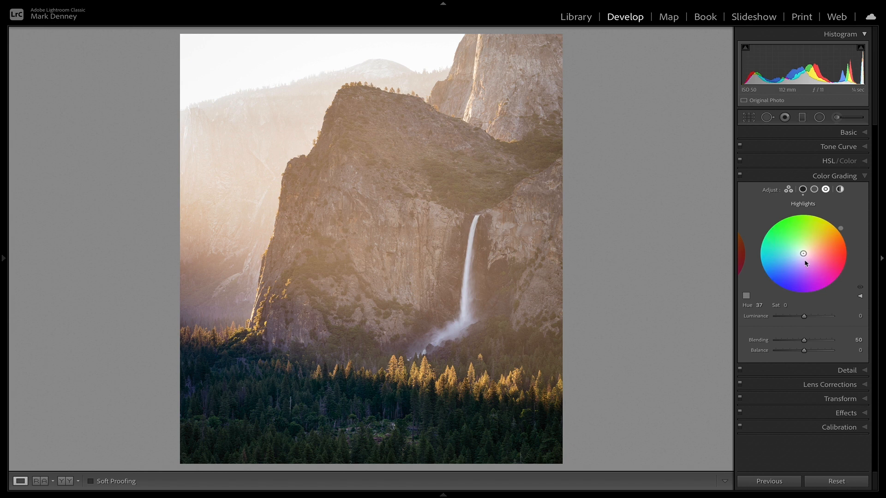
pyautogui.moveTo(805, 256); pyautogui.dragTo(809, 249)
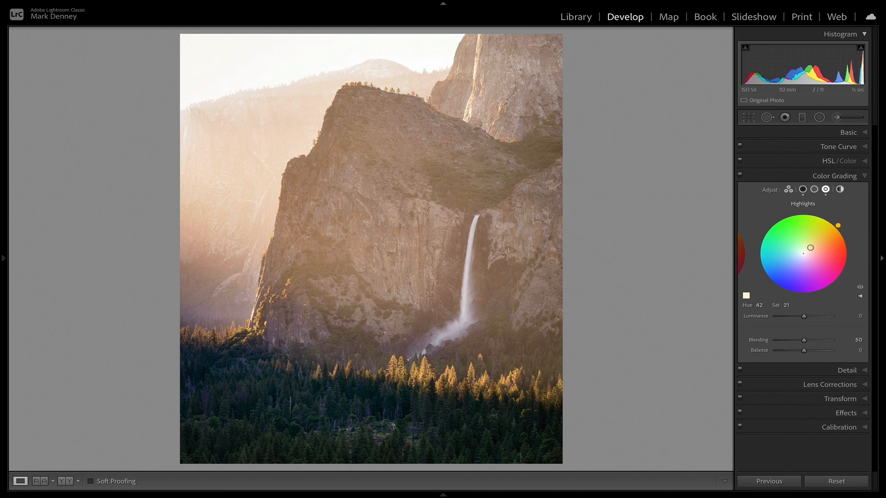
pyautogui.moveTo(812, 246)
pyautogui.mouseDown()
pyautogui.moveTo(829, 228)
pyautogui.moveTo(810, 245)
pyautogui.mouseUp()
# Step: Compare the cliff and forest photo with Color Grading switched off and on
pyautogui.click(740, 178)
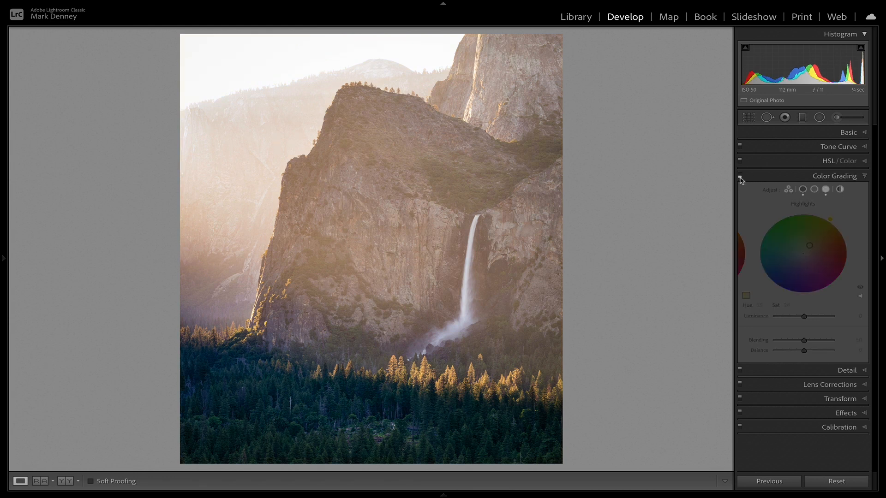
pyautogui.click(740, 177)
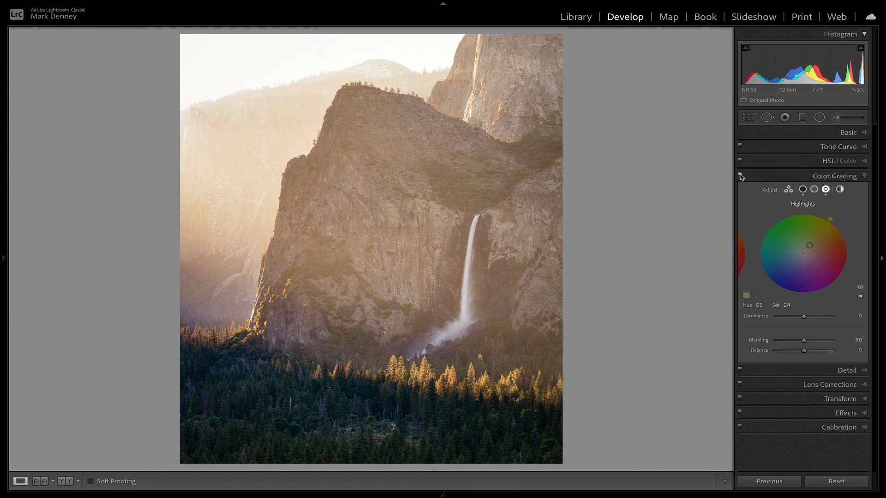
pyautogui.click(741, 181)
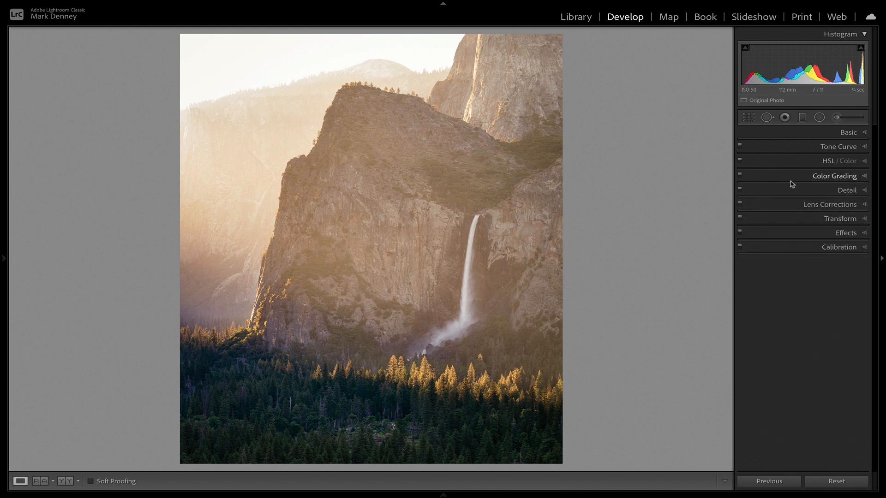
pyautogui.click(820, 178)
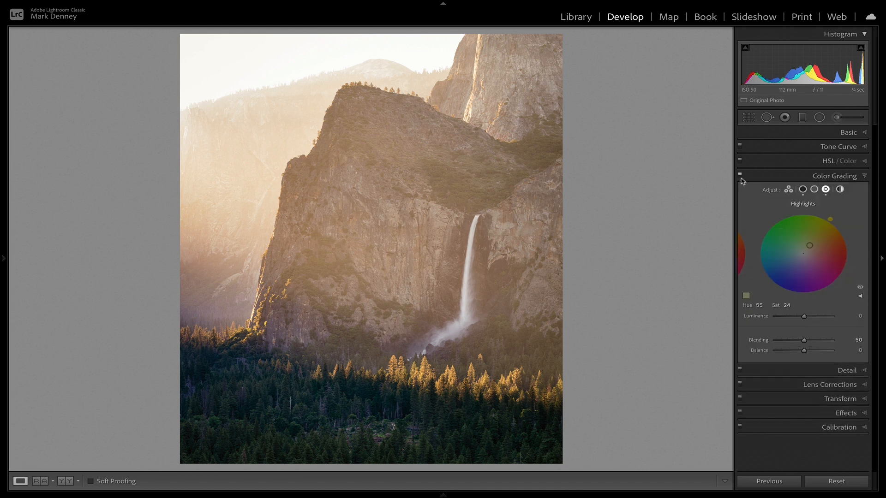
pyautogui.click(741, 178)
pyautogui.click(741, 177)
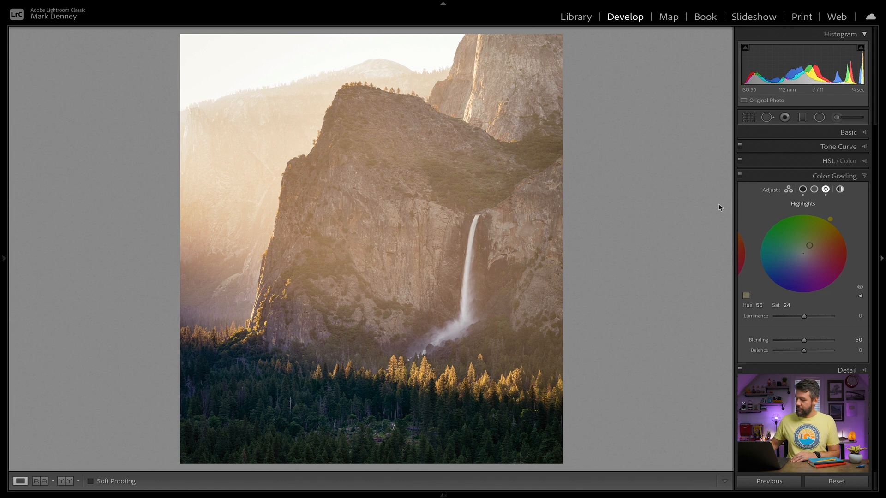
# Step: Switch to the close-up waterfall photo, tint its shadows warm at hue 39, saturation 21, and compare Color Grading off and on
pyautogui.press('Right')
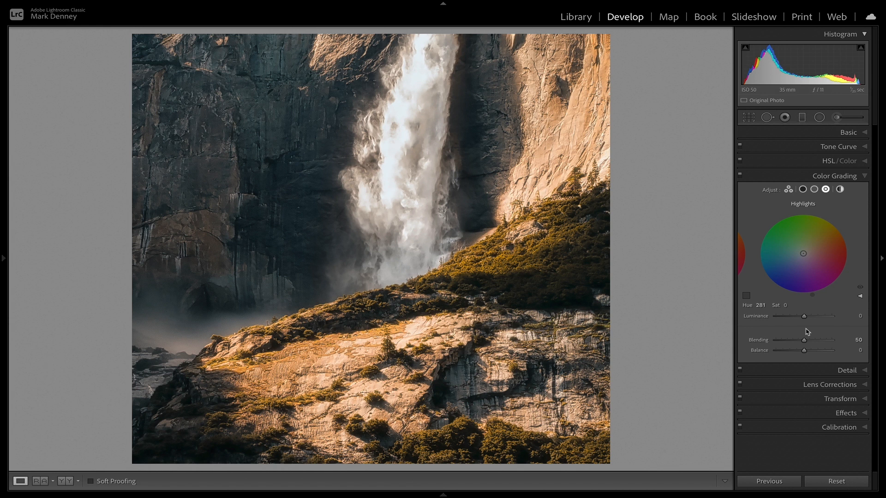
pyautogui.click(803, 190)
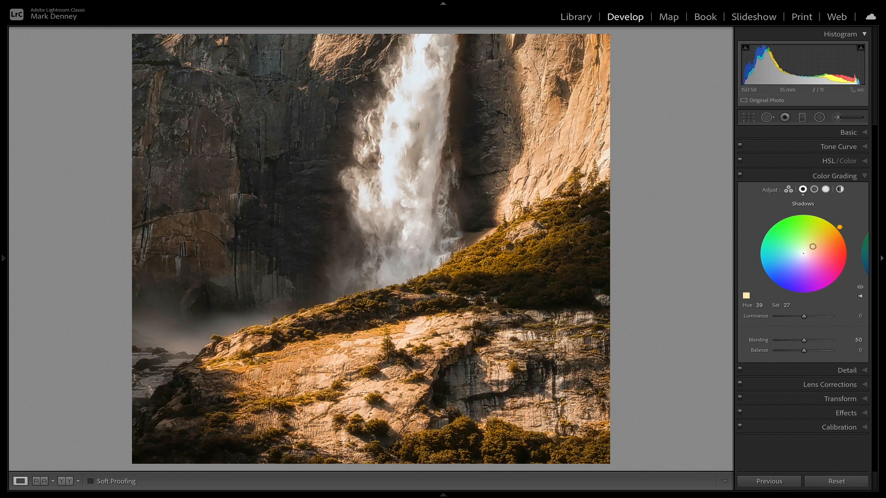
pyautogui.click(740, 175)
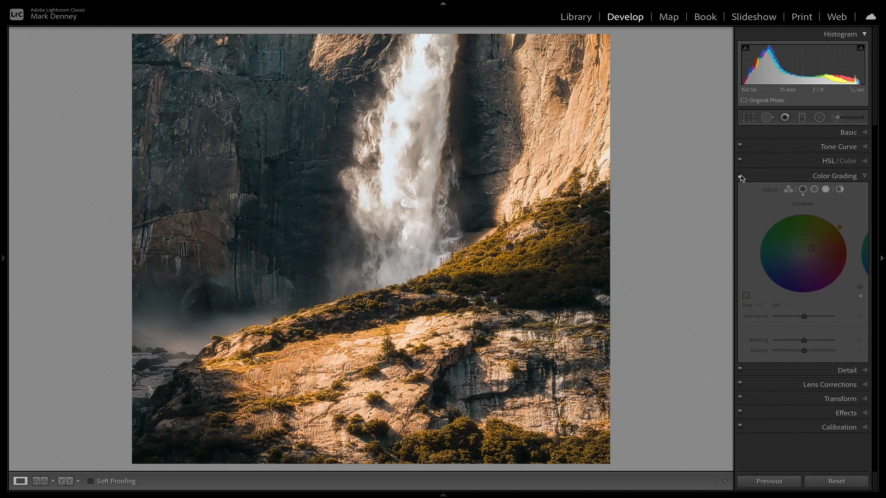
pyautogui.click(740, 176)
pyautogui.click(740, 176)
pyautogui.click(740, 175)
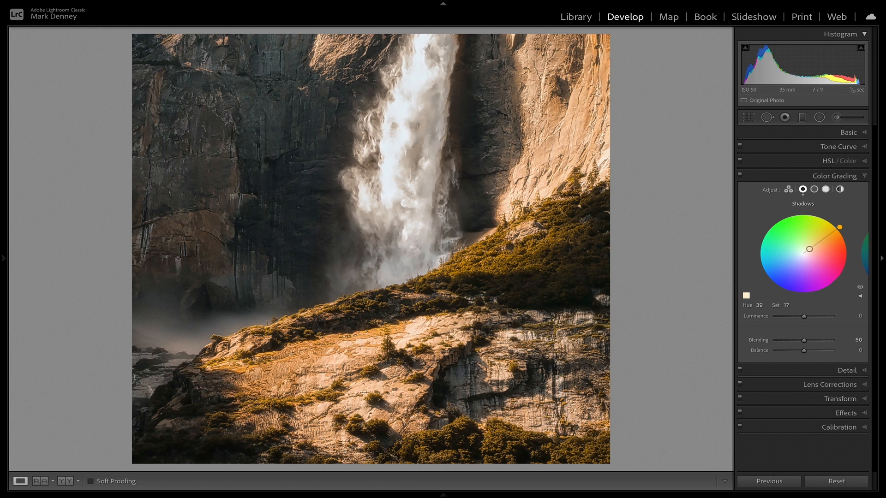
# Step: Try tinting the waterfall photo's midtones at hue 45, saturation 15, and compare it with Color Grading off and on
pyautogui.click(814, 190)
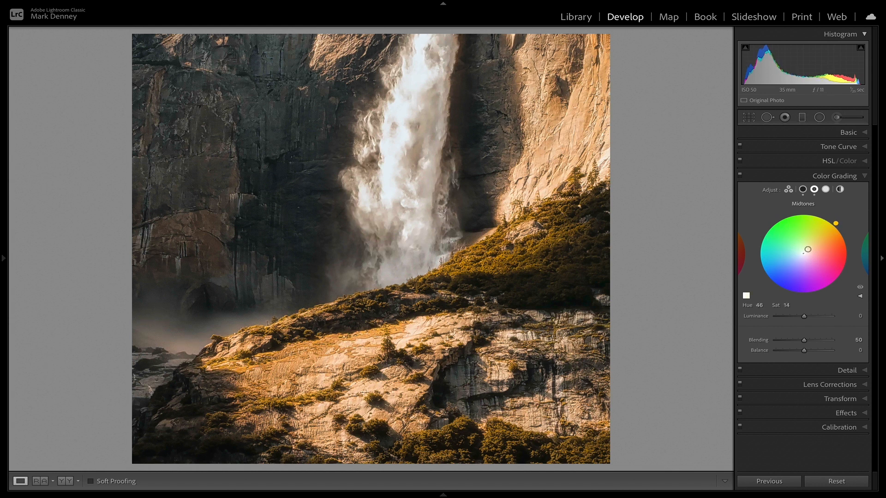
pyautogui.click(740, 176)
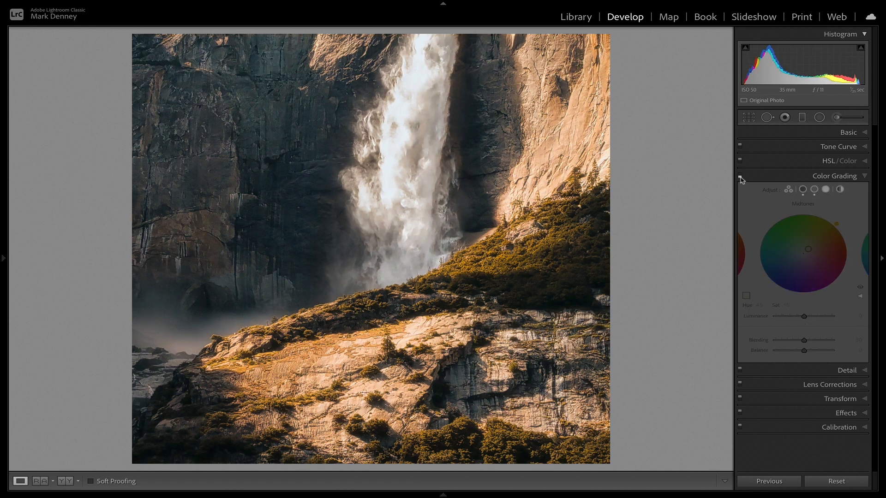
pyautogui.click(740, 177)
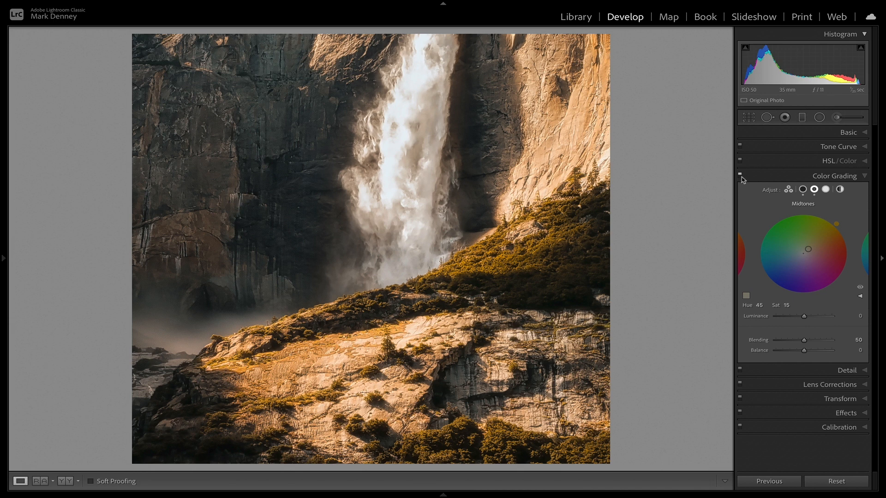
pyautogui.click(740, 176)
pyautogui.click(740, 176)
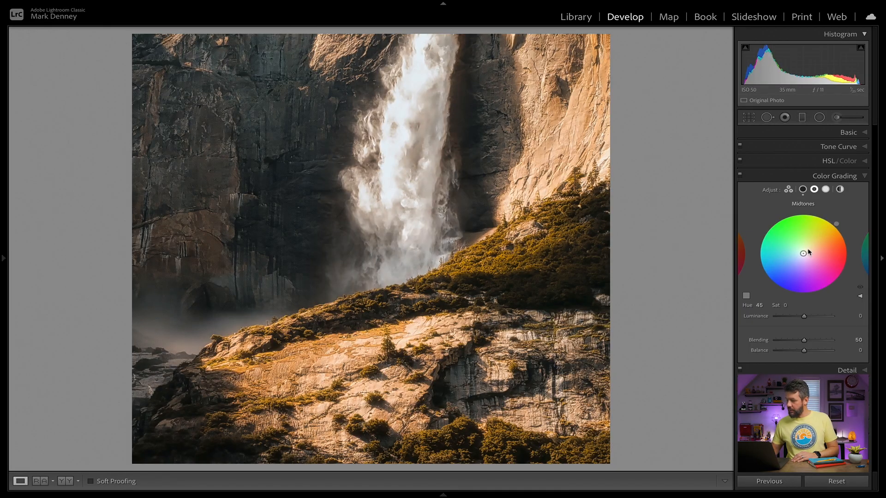
# Step: Replace the waterfall photo's shadows tint with the pale blue custom color at hue 215, saturation 12
pyautogui.click(803, 189)
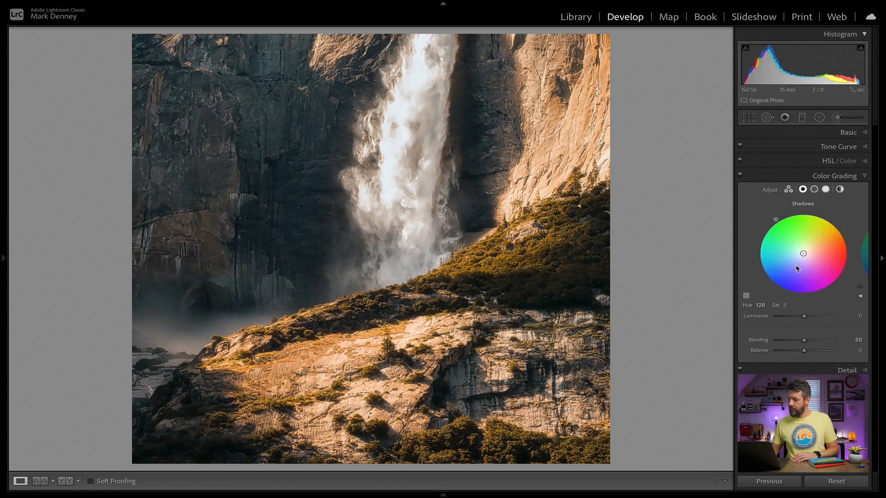
pyautogui.click(745, 297)
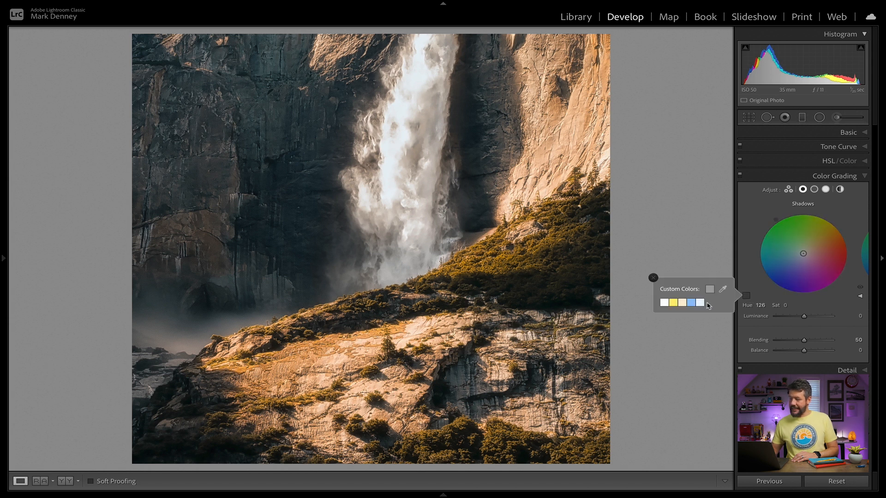
pyautogui.click(701, 303)
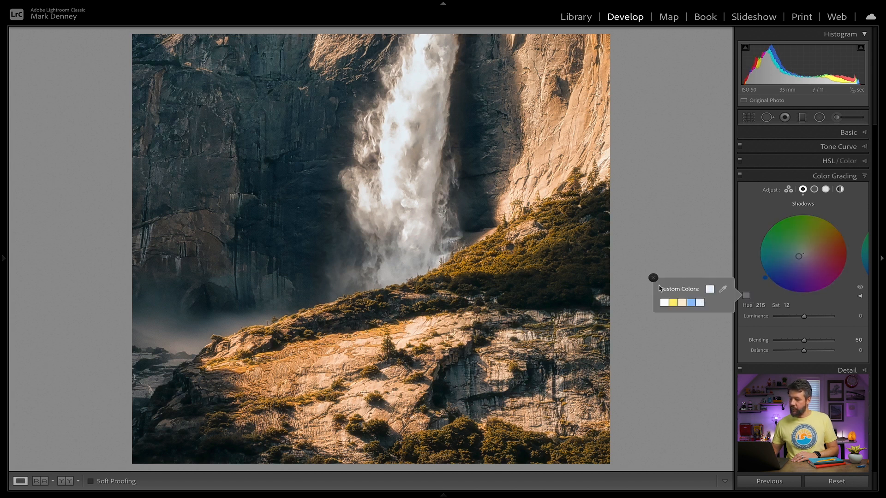
pyautogui.click(653, 279)
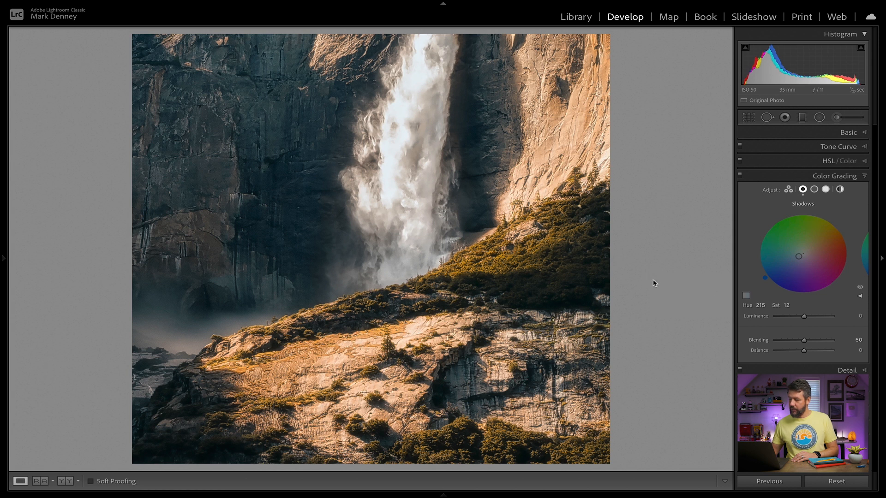
# Step: Tint the waterfall photo's highlights with the cream custom color and slightly raise the highlights luminance
pyautogui.click(827, 190)
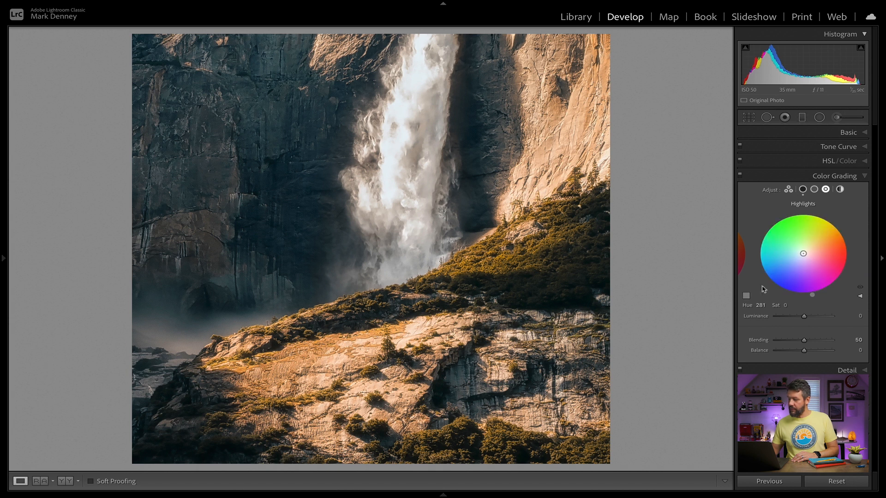
pyautogui.click(746, 296)
pyautogui.click(682, 302)
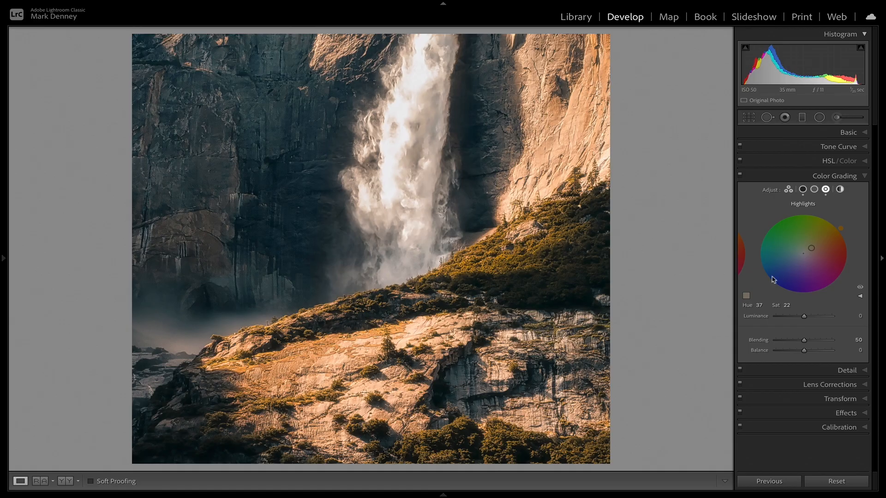
pyautogui.moveTo(804, 318); pyautogui.dragTo(810, 319)
# Step: Lower the waterfall photo's shadows luminance to -16 and compare it with Color Grading off and on
pyautogui.click(802, 189)
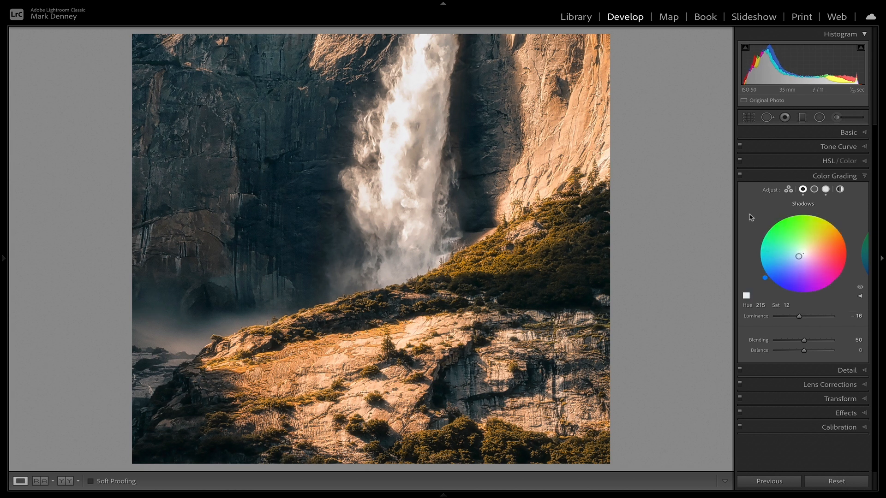
pyautogui.click(740, 176)
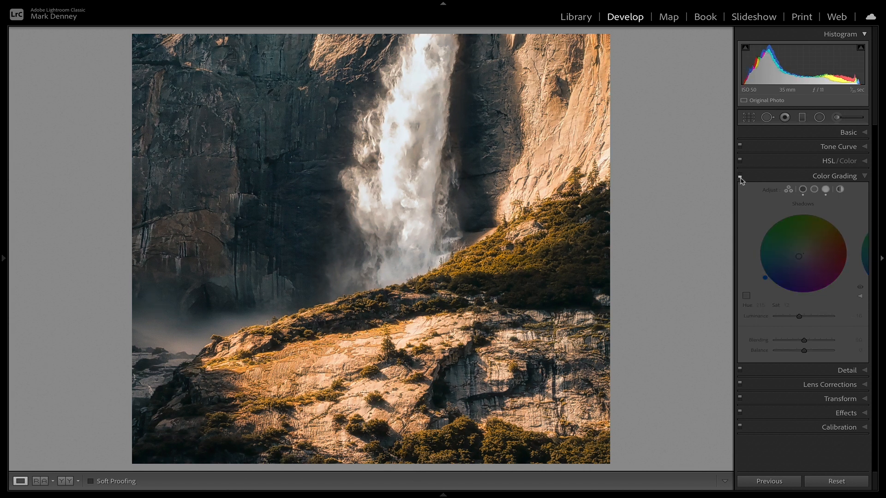
pyautogui.click(740, 176)
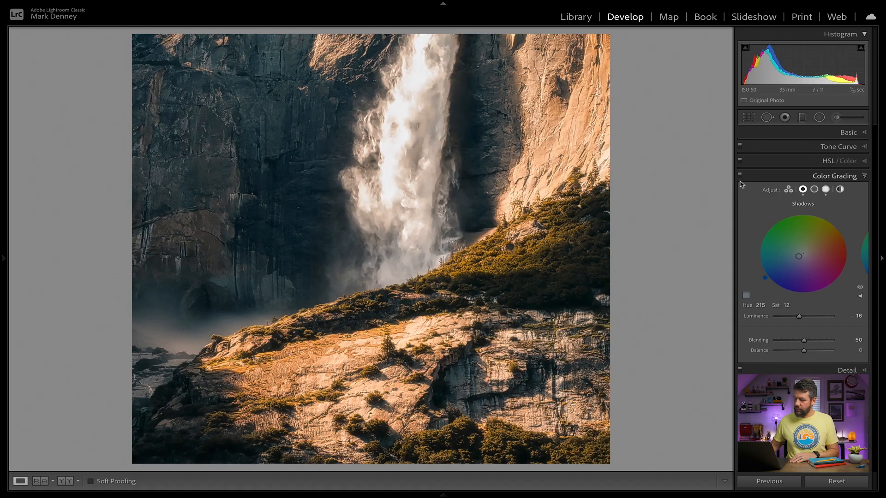
# Step: Switch to the granite dome photo and try the cream custom color on its shadows at hue 37, saturation 22
pyautogui.press('Right')
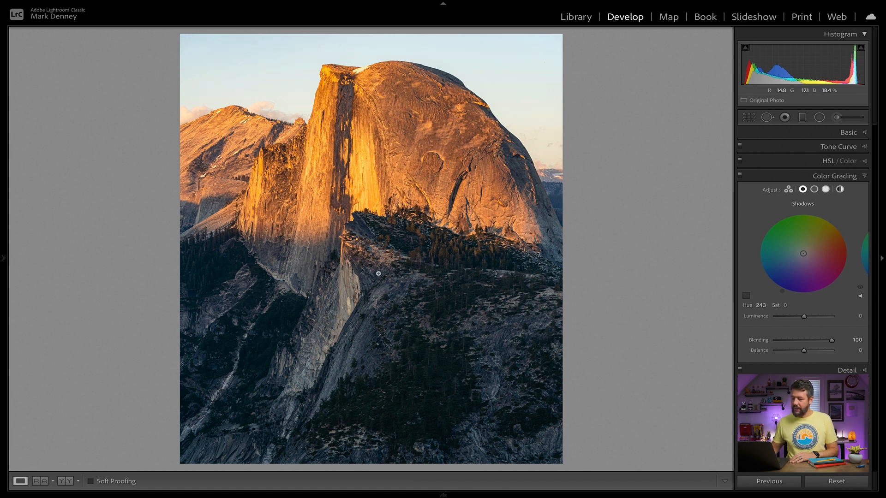
pyautogui.click(746, 295)
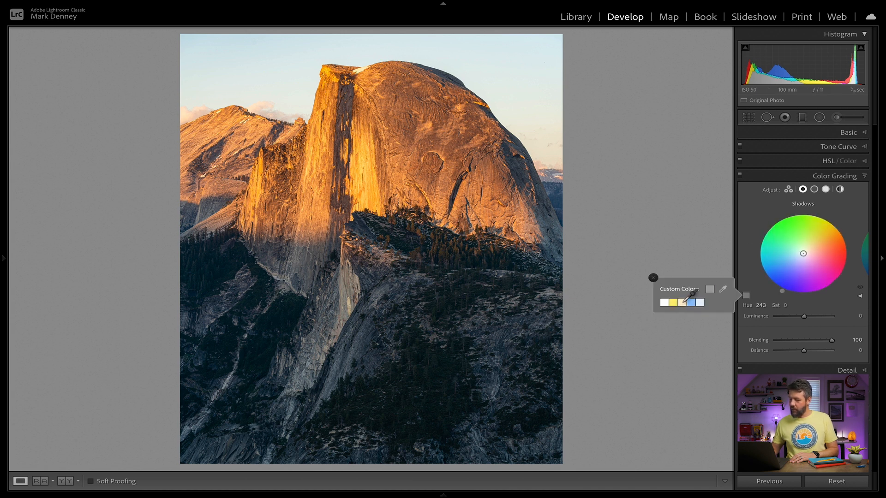
pyautogui.click(683, 302)
pyautogui.click(653, 278)
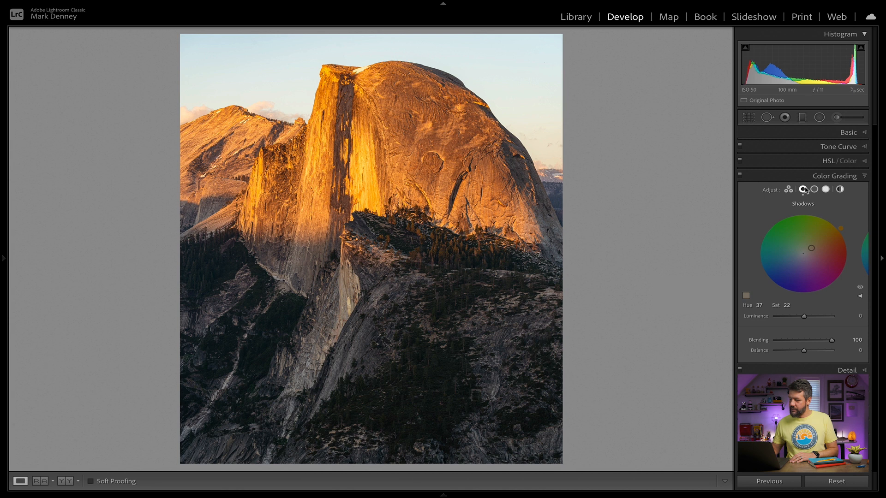
# Step: Reset the granite dome photo's shadows tint and apply the pale blue custom color at hue 215, saturation 12
pyautogui.doubleClick(822, 256)
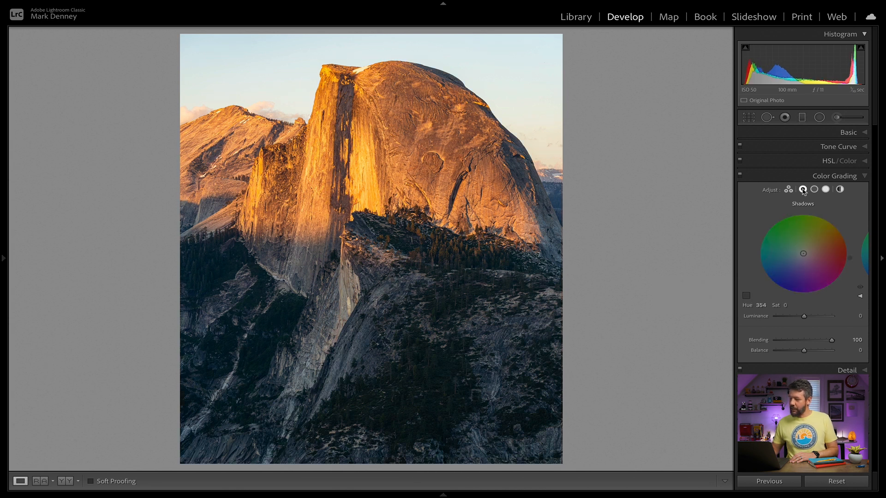
pyautogui.click(746, 296)
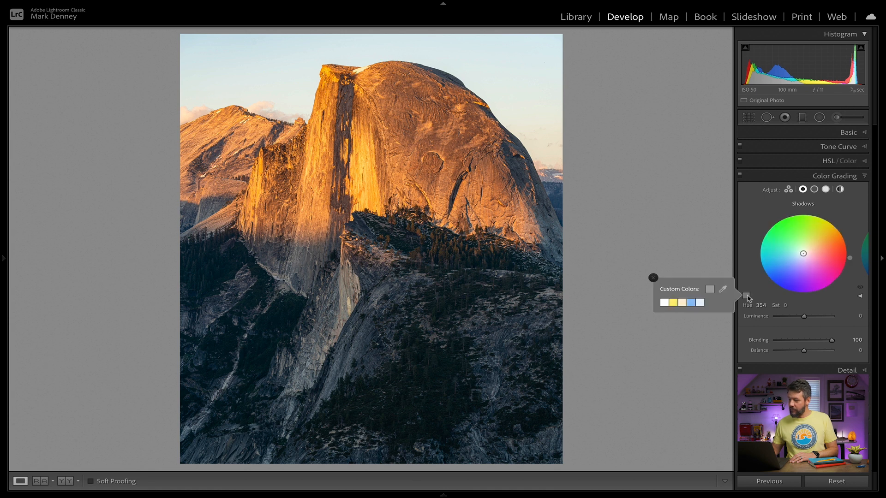
pyautogui.click(701, 303)
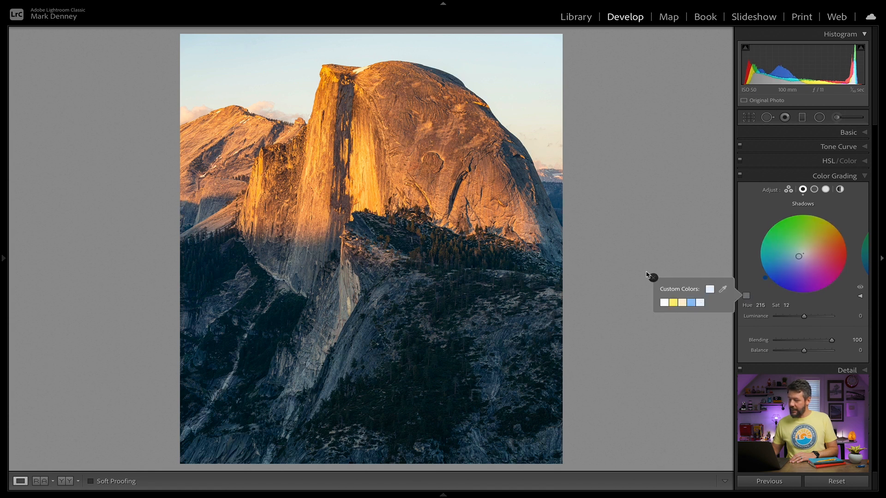
pyautogui.click(653, 277)
# Step: Tint the granite dome photo's highlights with the cream custom color at hue 37, saturation 22
pyautogui.click(825, 190)
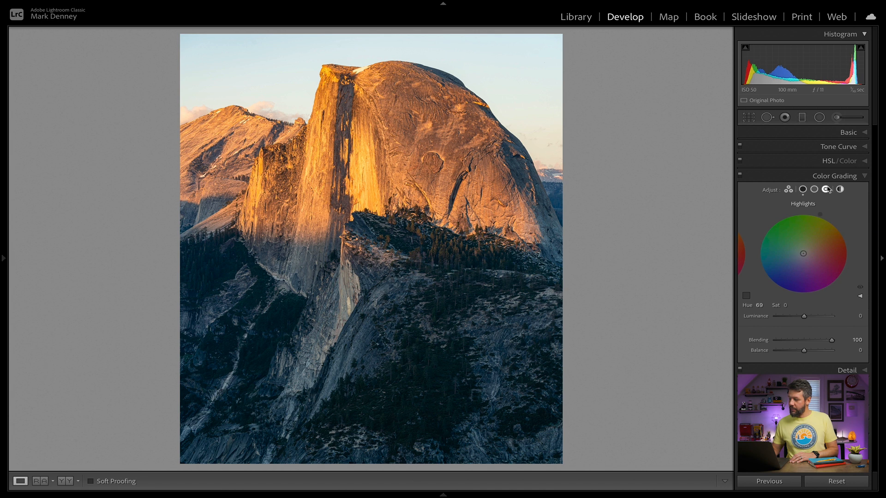
pyautogui.click(746, 296)
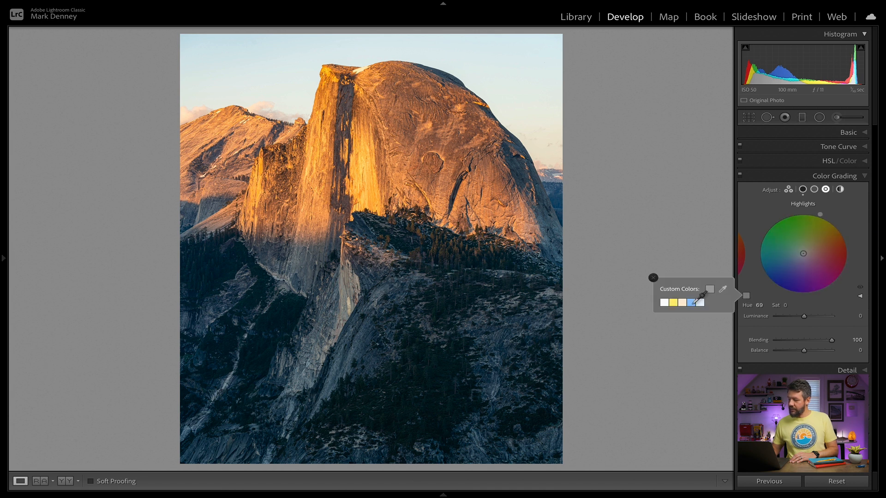
pyautogui.click(682, 303)
pyautogui.click(653, 277)
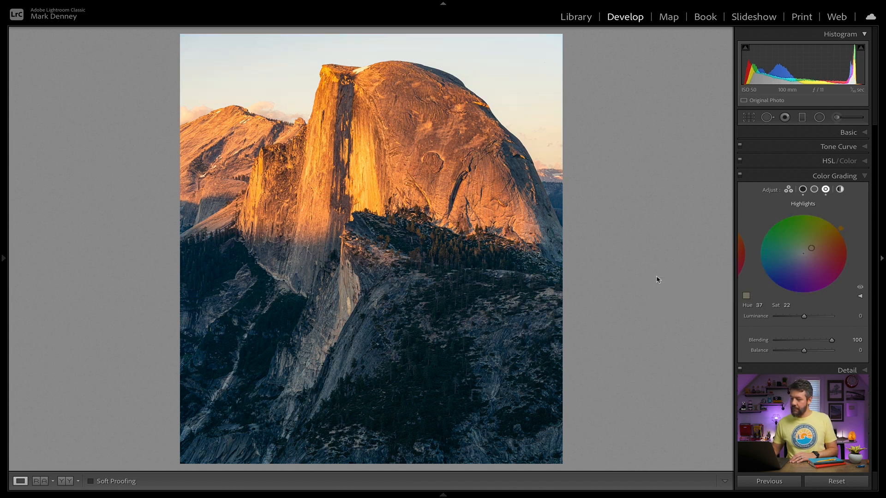
# Step: Set the dome photo's highlights to saturation 25 and luminance +10, comparing the photo with Color Grading off and on
pyautogui.click(740, 175)
pyautogui.click(740, 176)
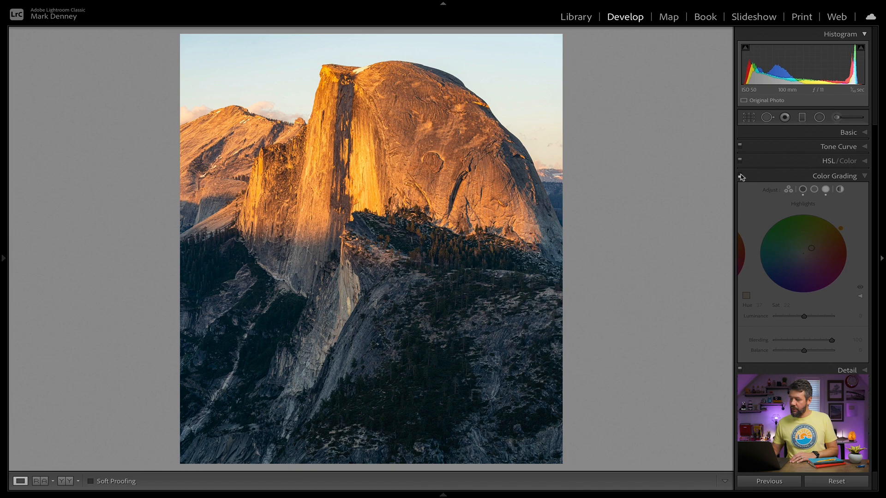
pyautogui.click(741, 177)
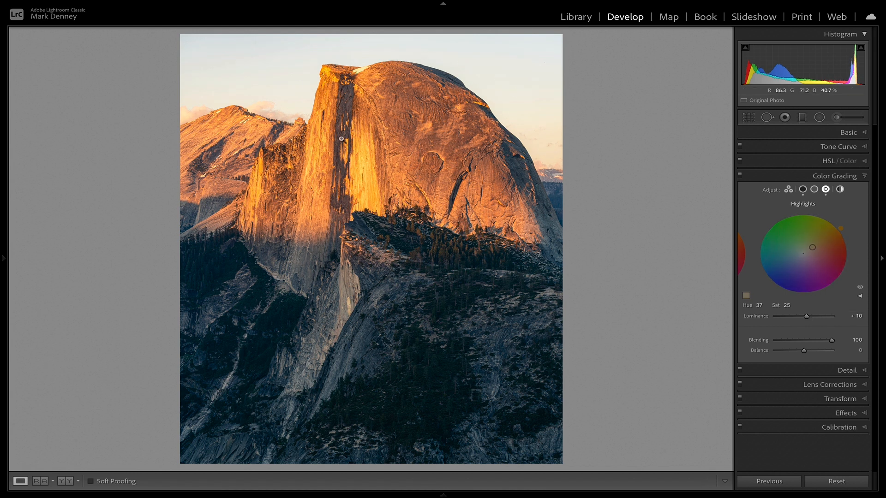
pyautogui.click(741, 175)
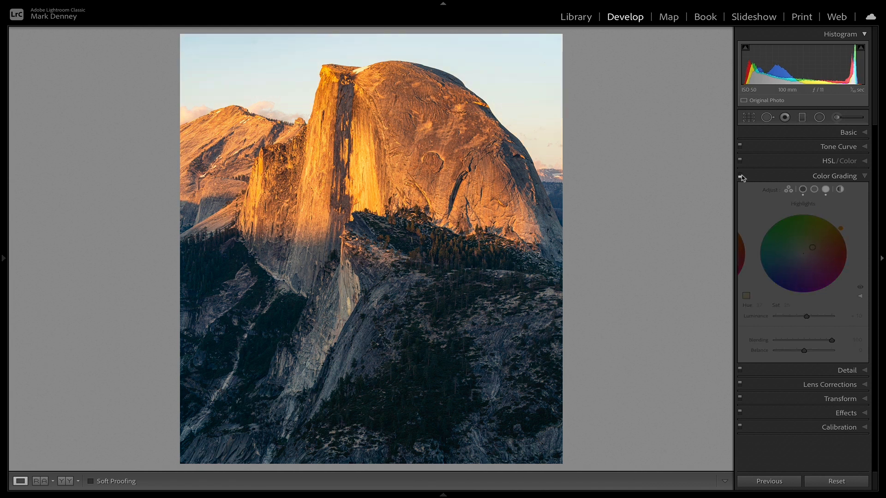
pyautogui.click(741, 176)
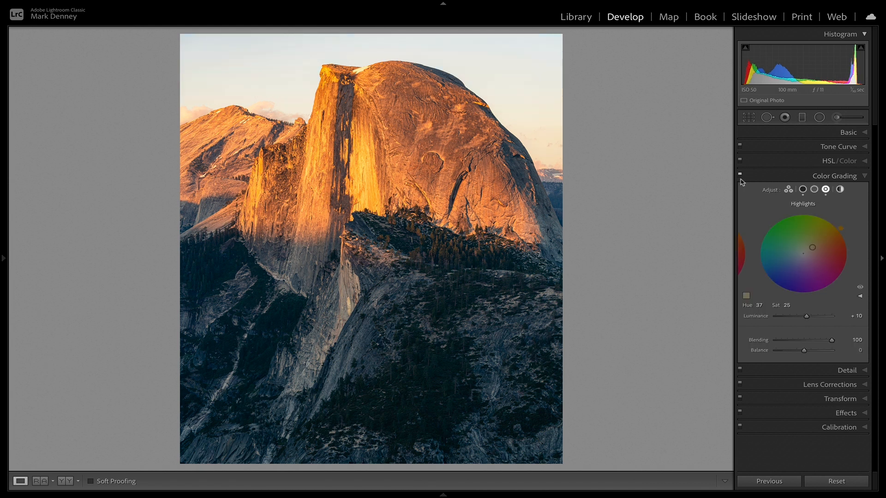
pyautogui.click(742, 177)
pyautogui.click(741, 177)
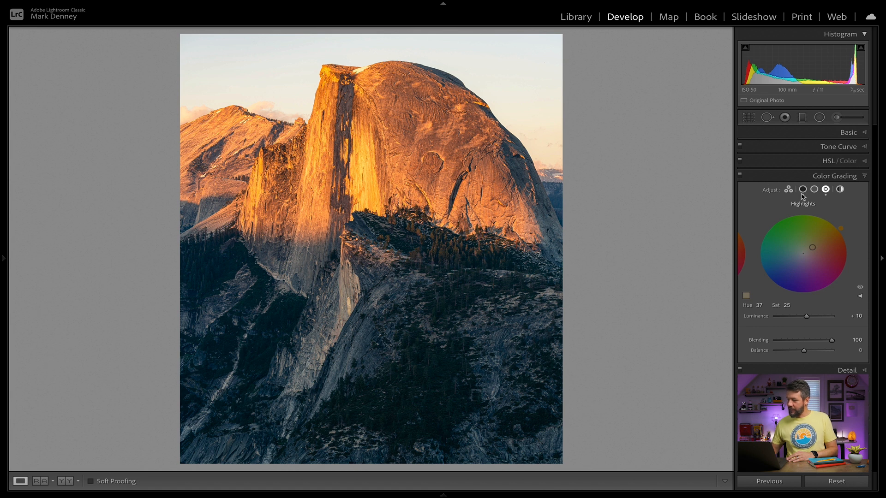
# Step: Reset the dome photo's shadows tint and apply the cream custom color at hue 37, saturation 22
pyautogui.click(803, 191)
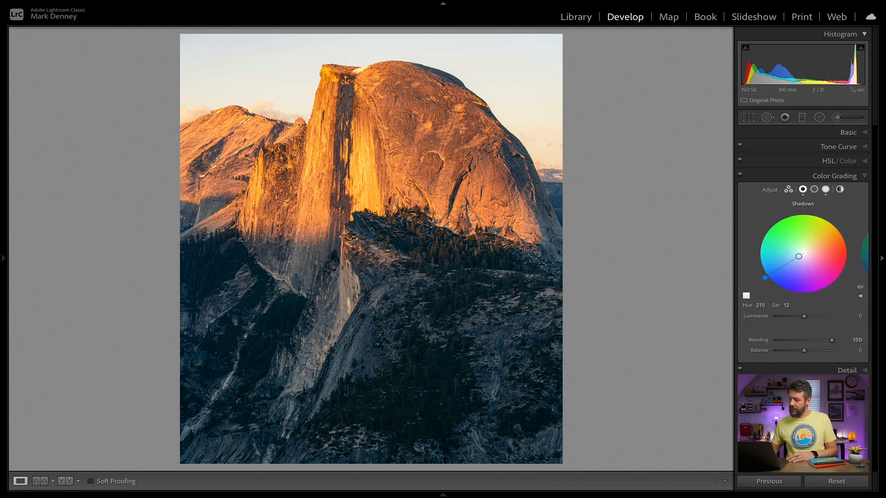
pyautogui.doubleClick(819, 275)
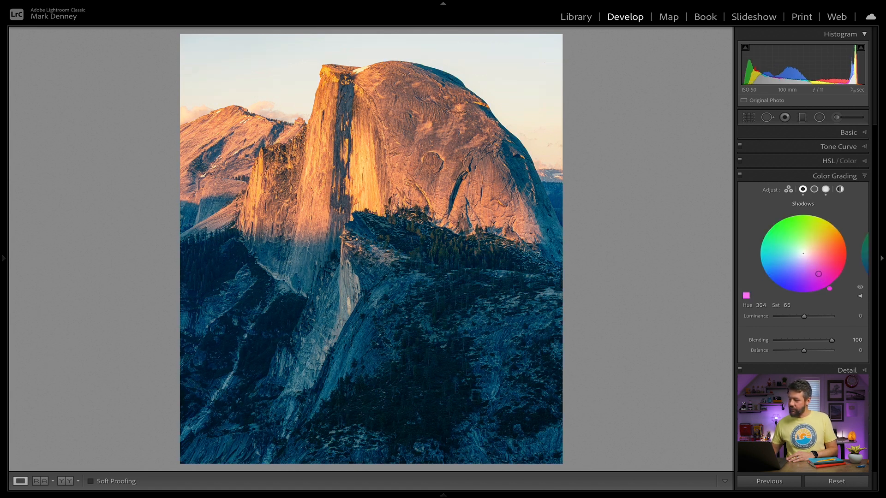
pyautogui.click(746, 296)
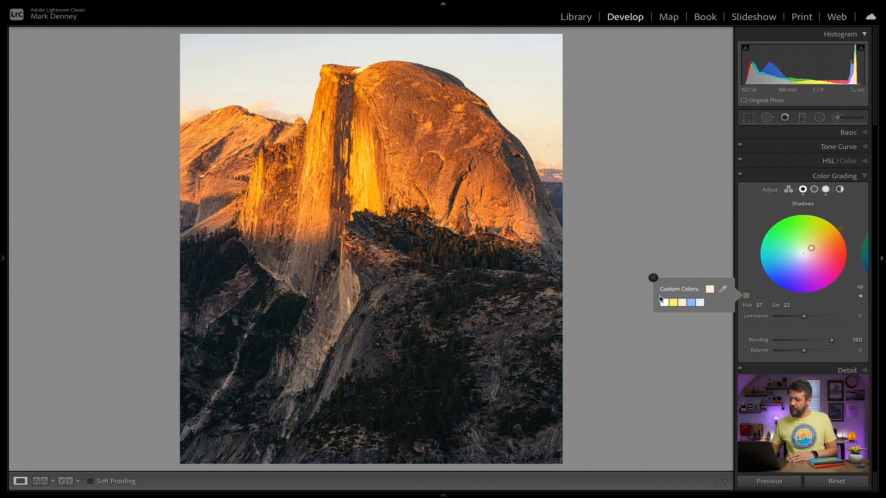
pyautogui.click(682, 302)
pyautogui.click(653, 278)
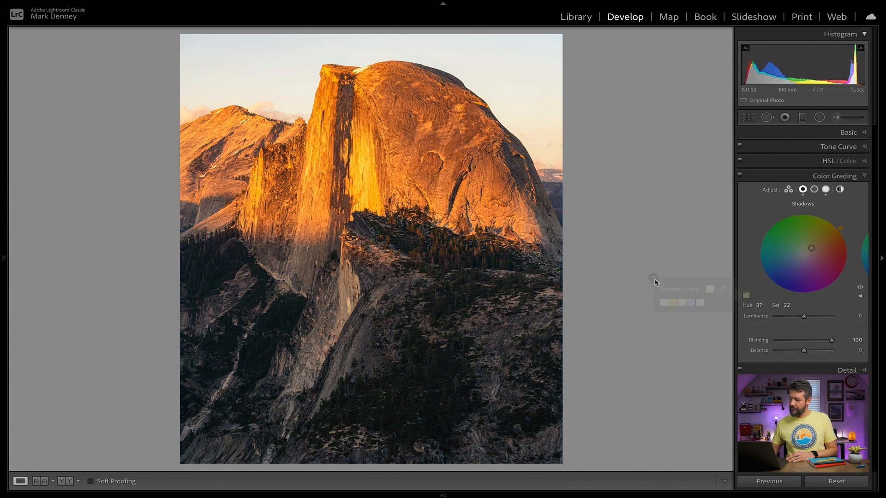
# Step: Compare the dome photo with Color Grading off and on, and lower the shadows saturation to 6
pyautogui.click(740, 176)
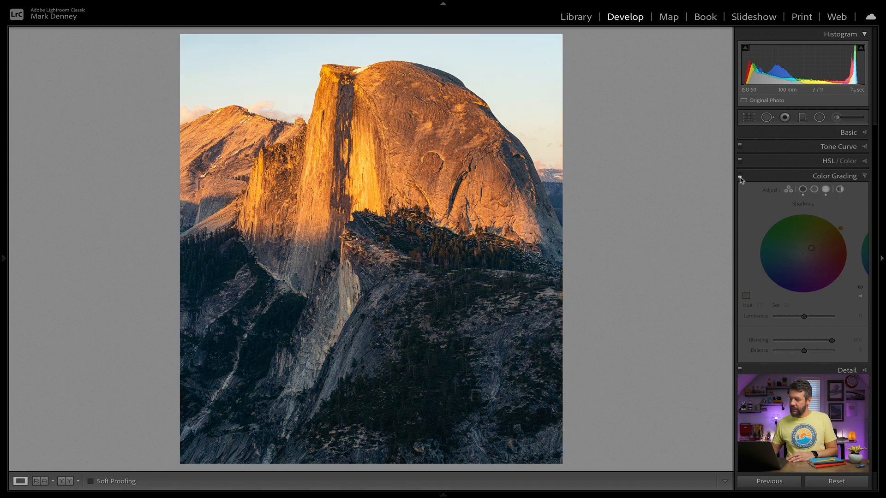
pyautogui.click(740, 176)
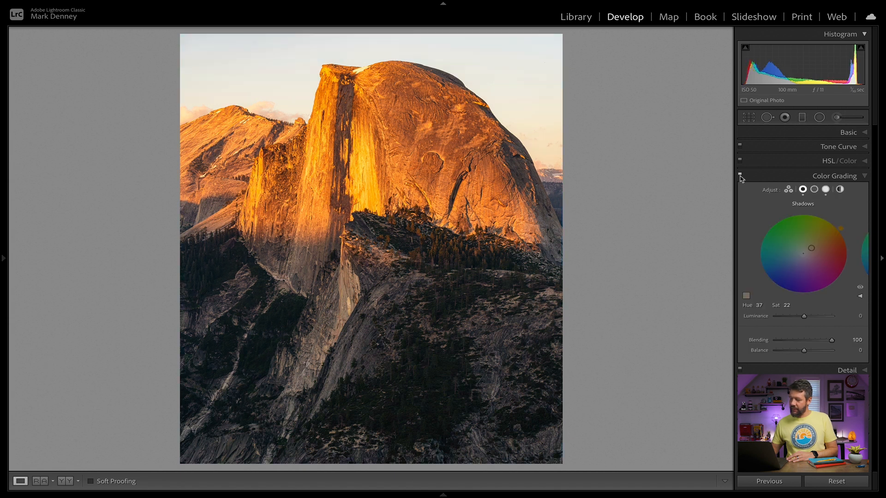
pyautogui.click(740, 176)
pyautogui.click(740, 176)
pyautogui.moveTo(788, 303); pyautogui.dragTo(781, 303)
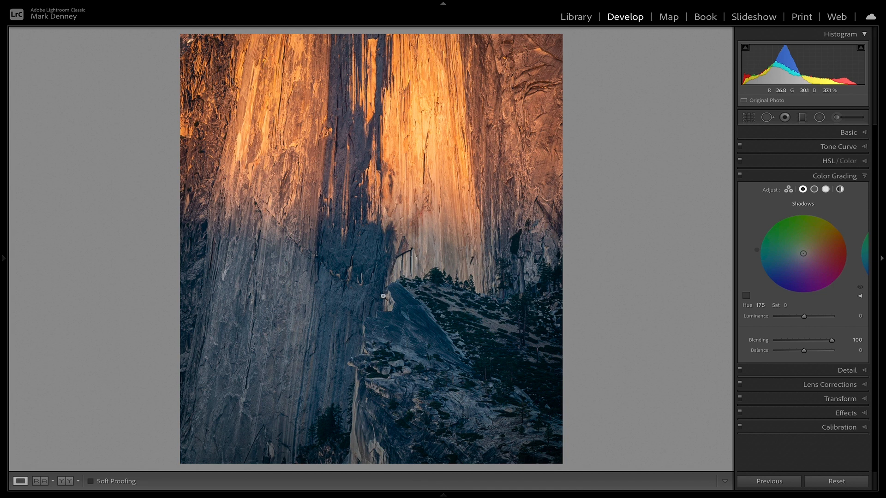
# Step: Compare the cliff close-up with the dome photo, and tint the close-up's highlights warm at hue 41, saturation 9
pyautogui.press('Right')
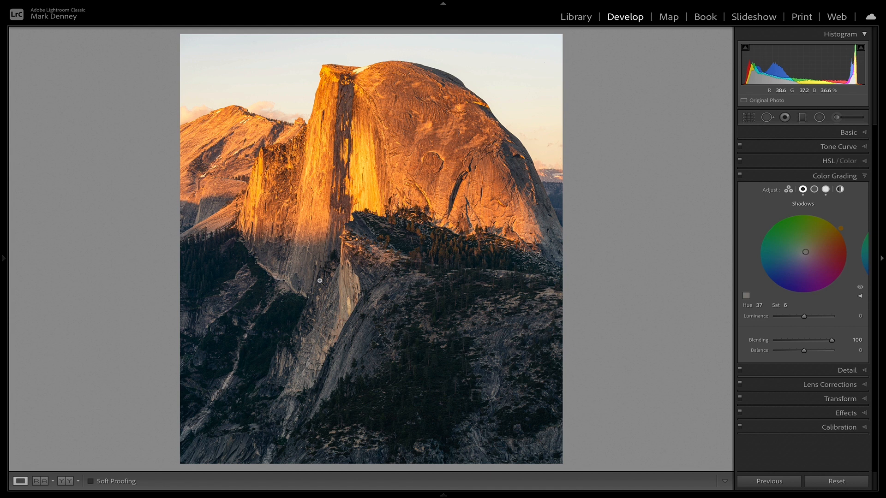
pyautogui.press('Left')
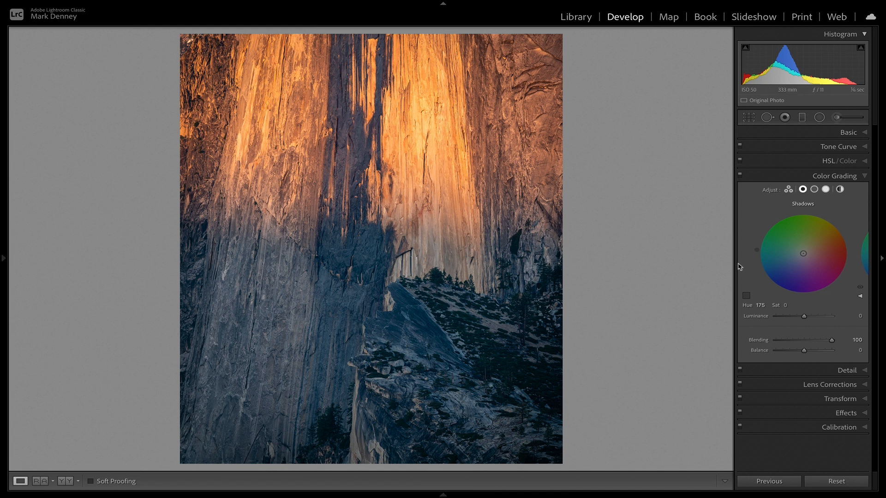
pyautogui.click(826, 190)
pyautogui.moveTo(804, 254); pyautogui.dragTo(804, 252)
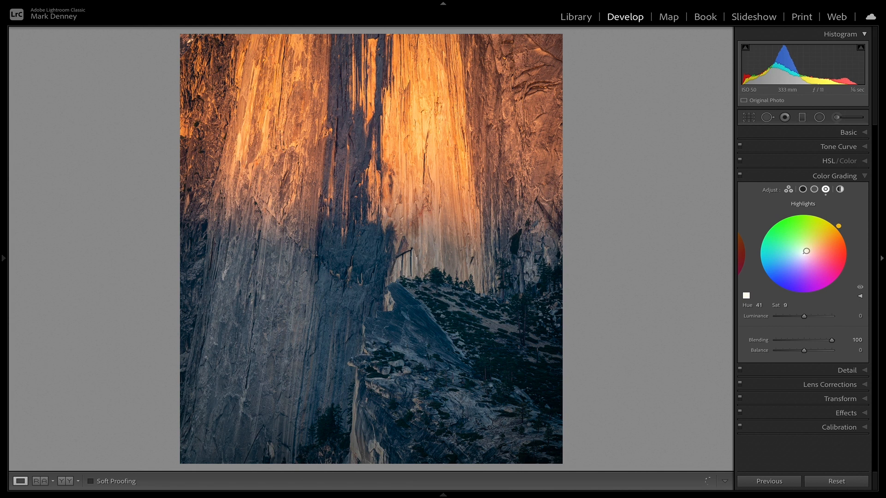
# Step: Tint the cliff close-up's shadows blue at hue 214, saturation 15, and compare the photo with Color Grading off and on
pyautogui.click(803, 190)
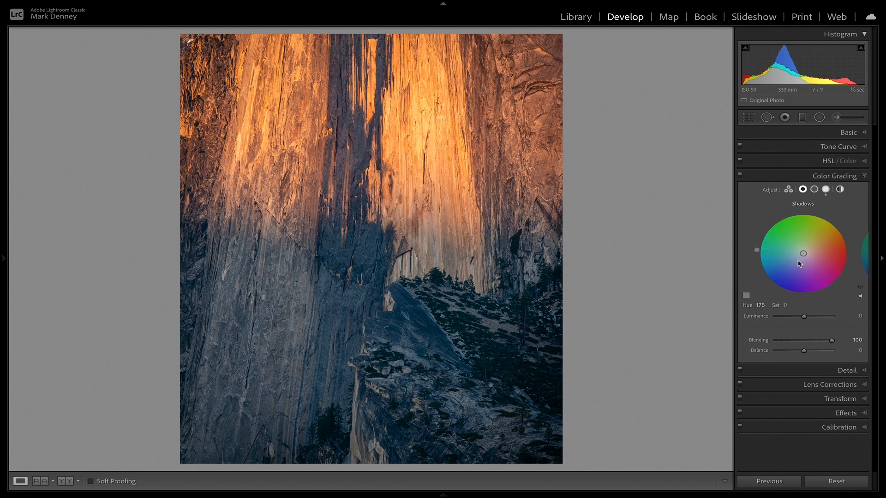
pyautogui.moveTo(801, 254); pyautogui.dragTo(798, 257)
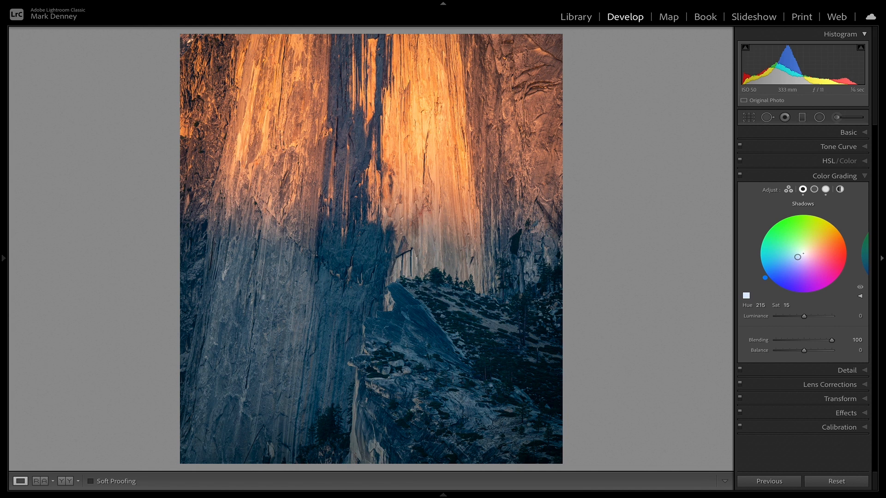
pyautogui.click(741, 177)
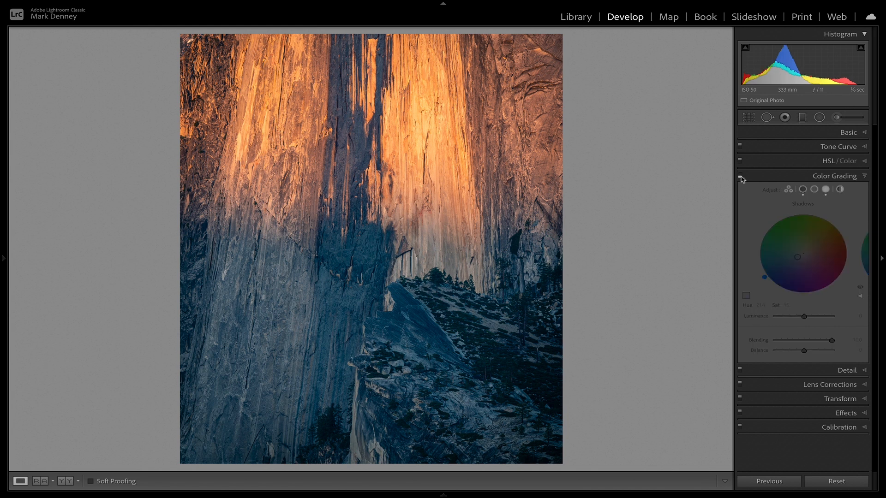
pyautogui.click(740, 177)
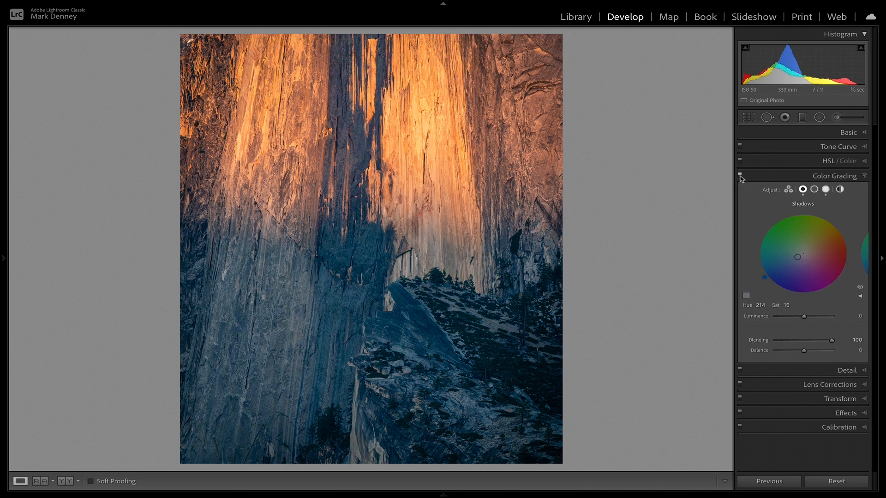
pyautogui.click(741, 176)
pyautogui.click(741, 176)
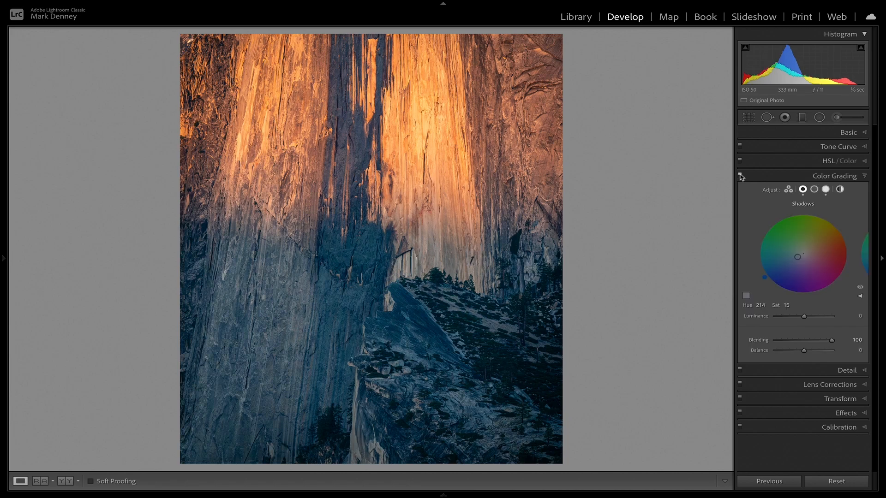
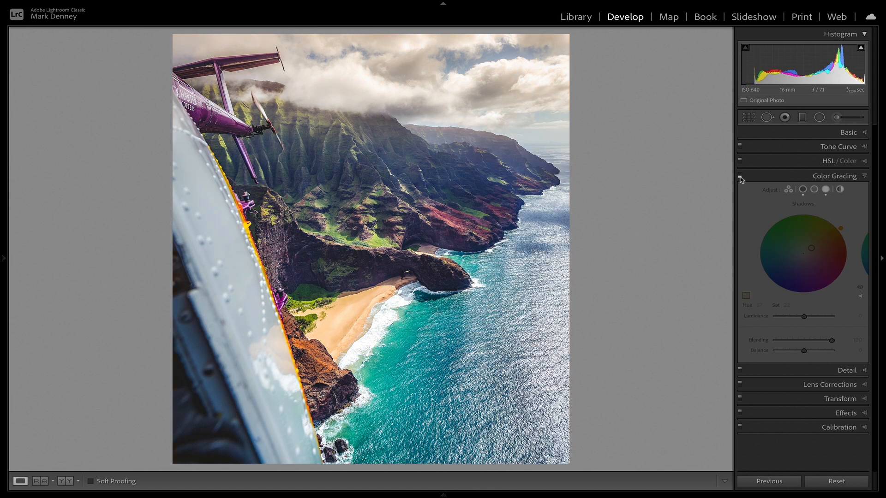
# Step: Compare the helicopter coastline photo with Color Grading off and on, and collapse the Color Grading settings
pyautogui.click(740, 176)
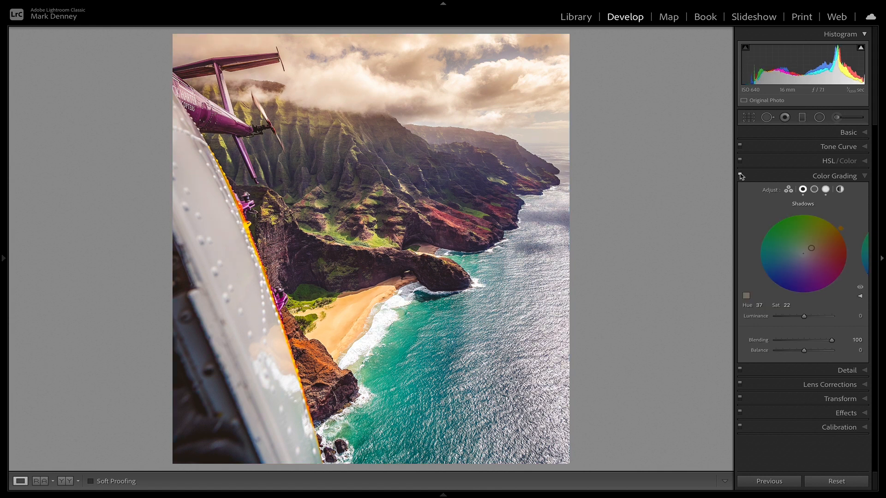
pyautogui.click(740, 176)
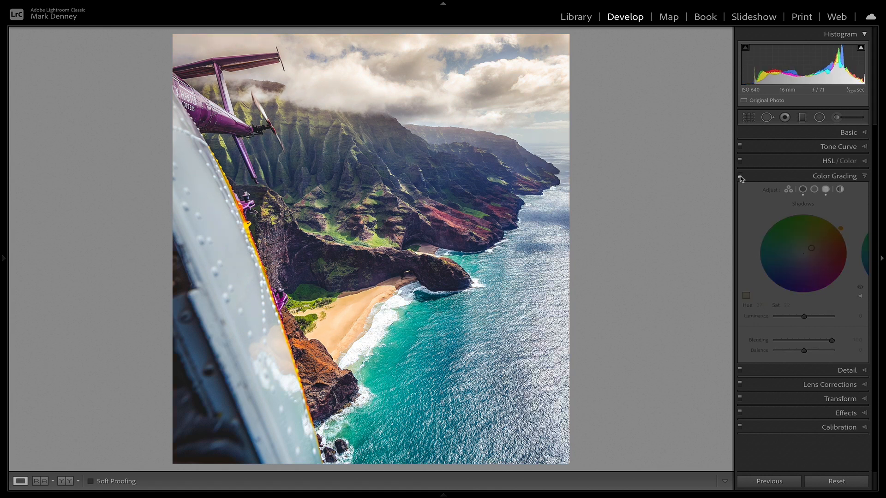
pyautogui.click(740, 176)
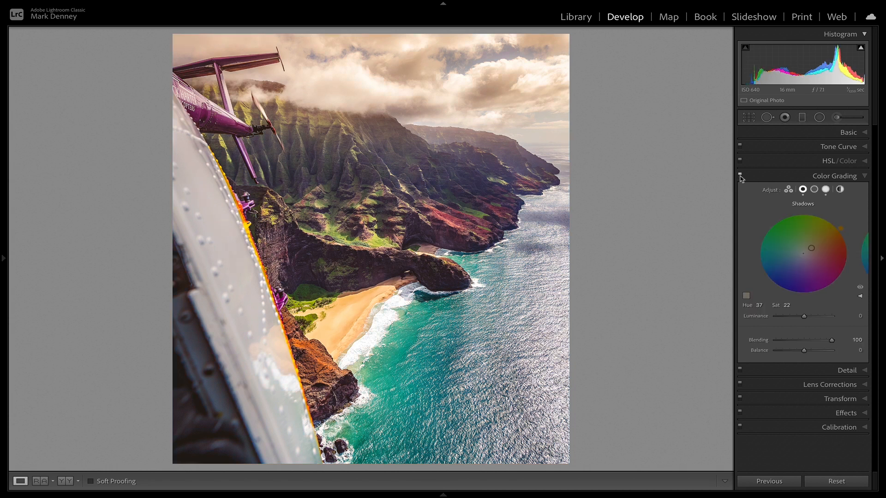
pyautogui.click(833, 177)
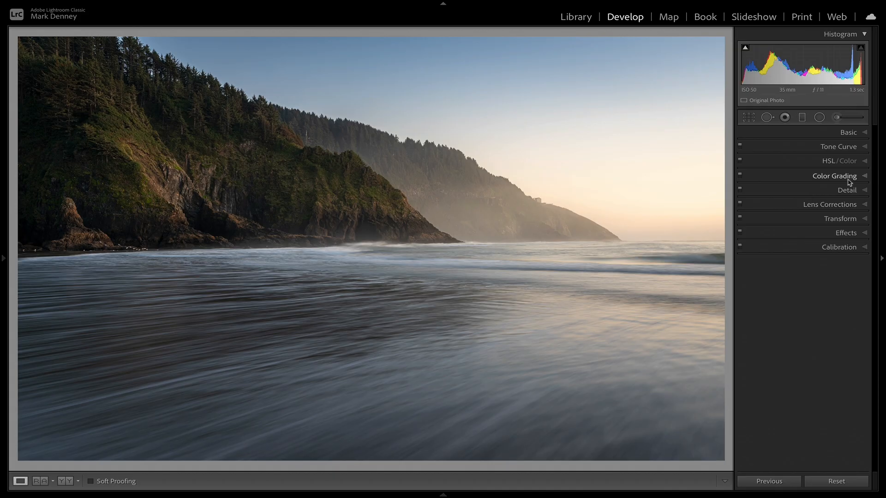
# Step: Tint the sea cliff photo's highlights warm at hue 35, saturation 46, and compare the photo with Color Grading off and on
pyautogui.click(853, 179)
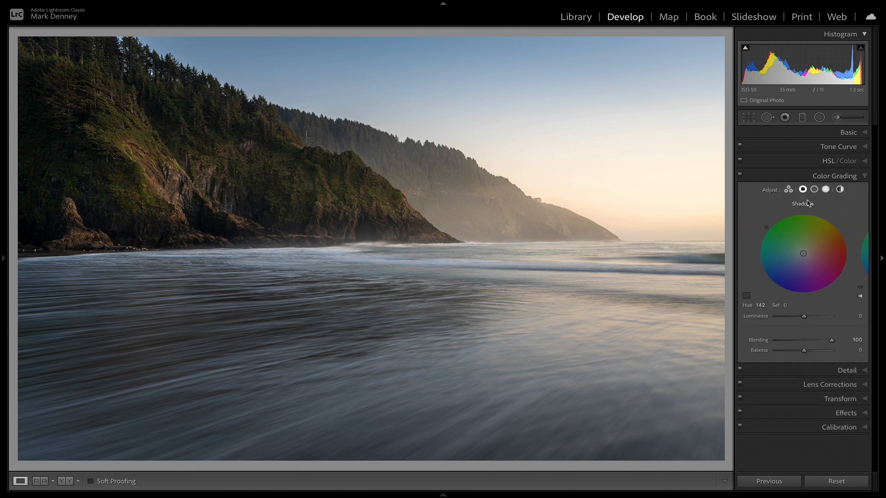
pyautogui.click(825, 191)
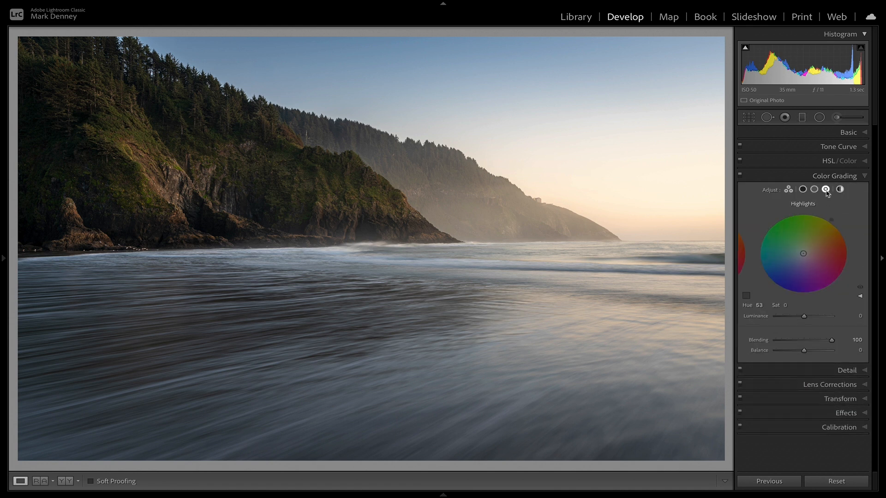
pyautogui.moveTo(804, 253); pyautogui.dragTo(820, 243)
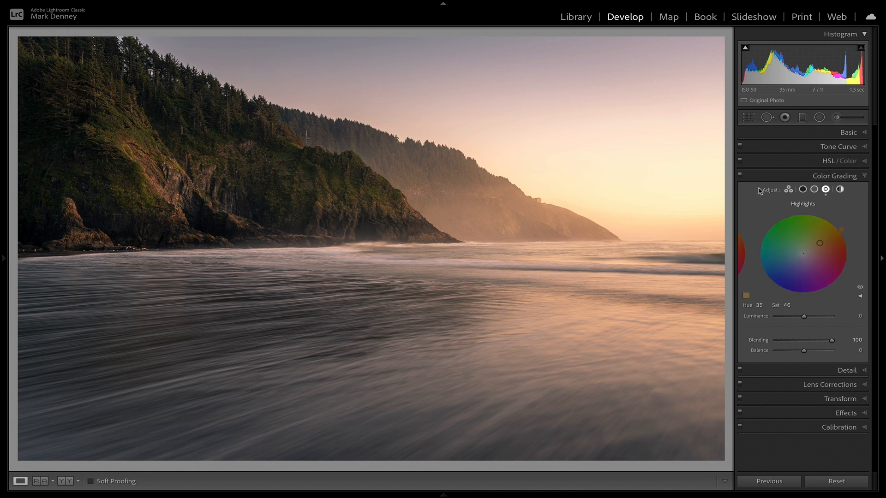
pyautogui.click(741, 176)
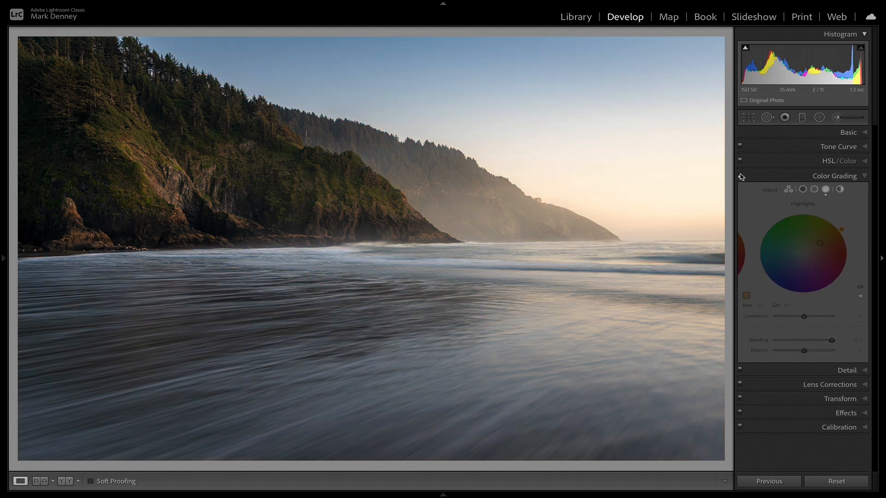
pyautogui.click(740, 176)
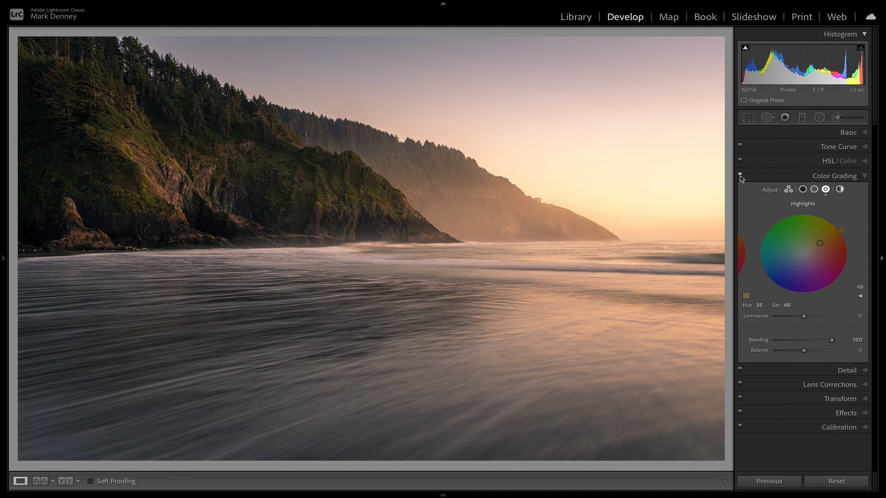
pyautogui.click(740, 176)
pyautogui.click(740, 176)
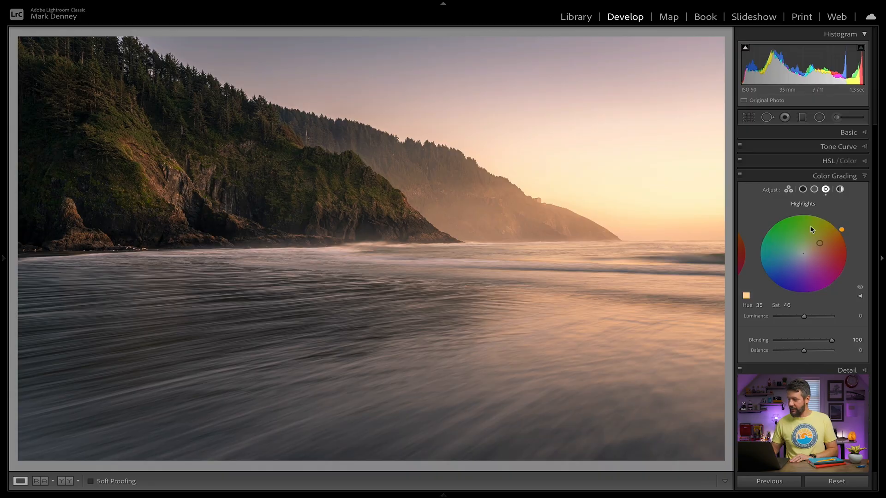
# Step: Tint the sea cliff photo's shadows green at hue 151, saturation 9
pyautogui.click(802, 190)
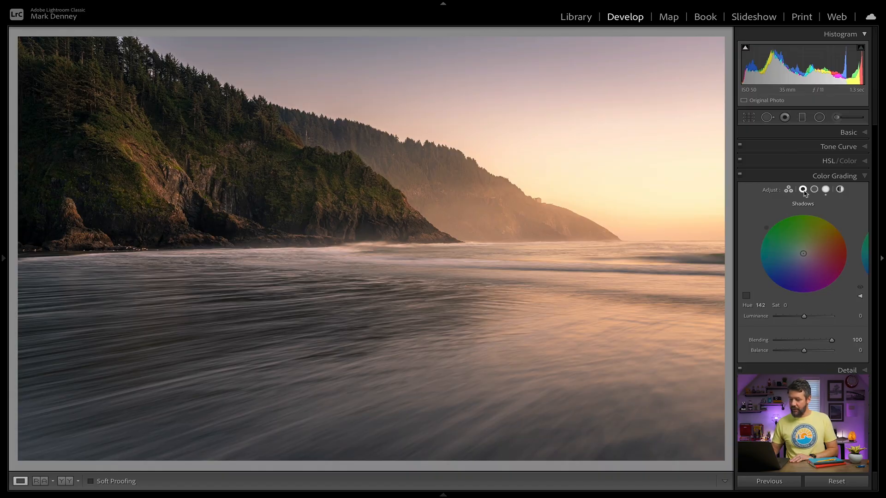
pyautogui.click(746, 296)
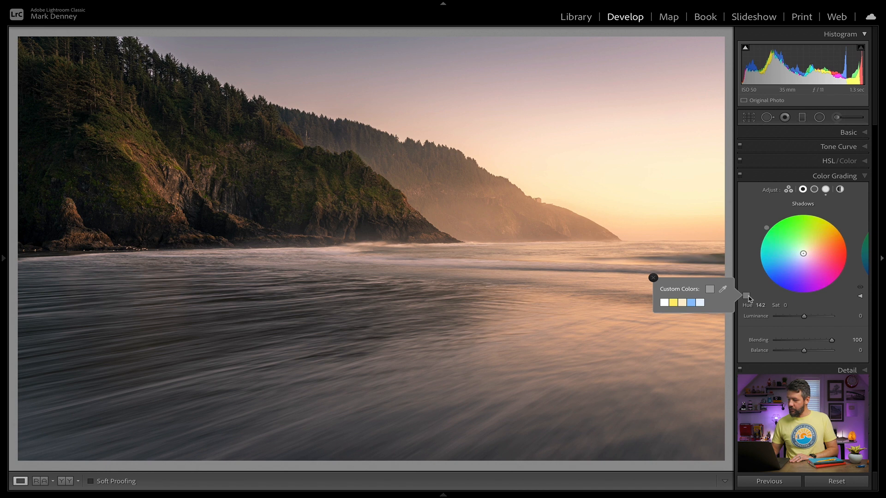
pyautogui.click(768, 282)
pyautogui.moveTo(803, 254); pyautogui.dragTo(801, 254)
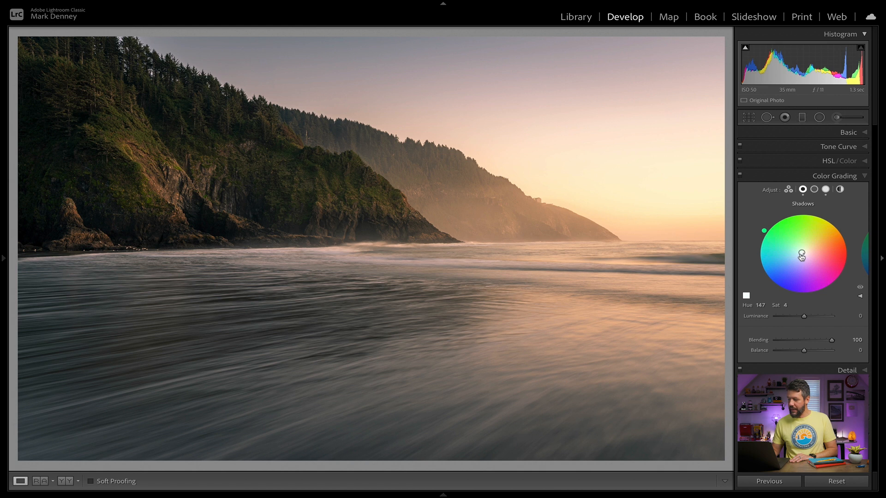
pyautogui.moveTo(801, 254); pyautogui.dragTo(801, 253)
pyautogui.moveTo(801, 252)
pyautogui.mouseDown()
pyautogui.moveTo(778, 243)
pyautogui.moveTo(798, 253)
pyautogui.mouseUp()
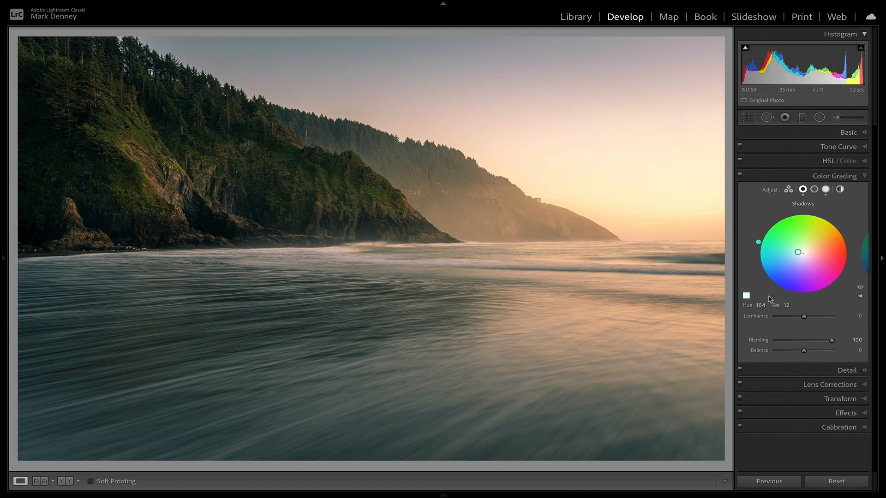
pyautogui.click(761, 305)
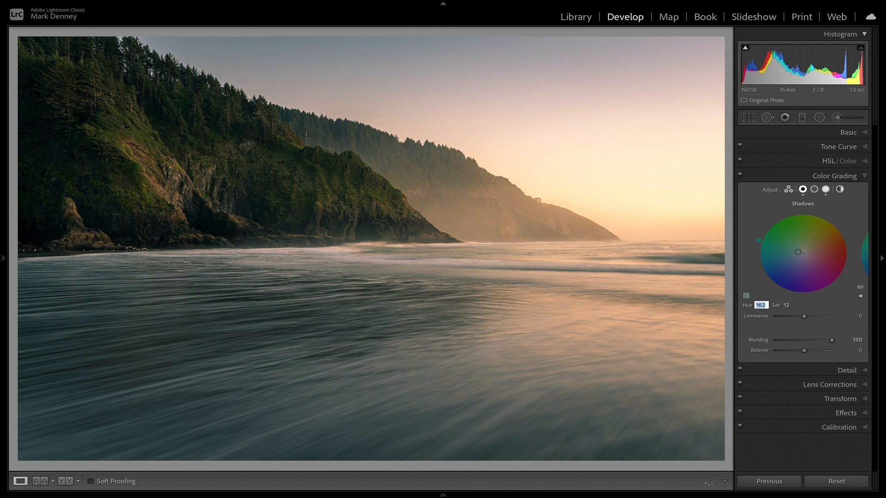
pyautogui.click(790, 304)
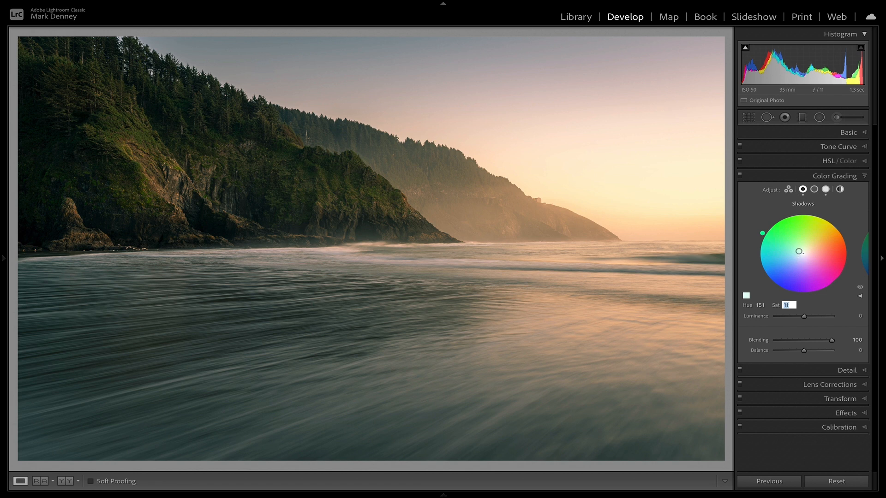
pyautogui.moveTo(800, 252); pyautogui.dragTo(795, 249)
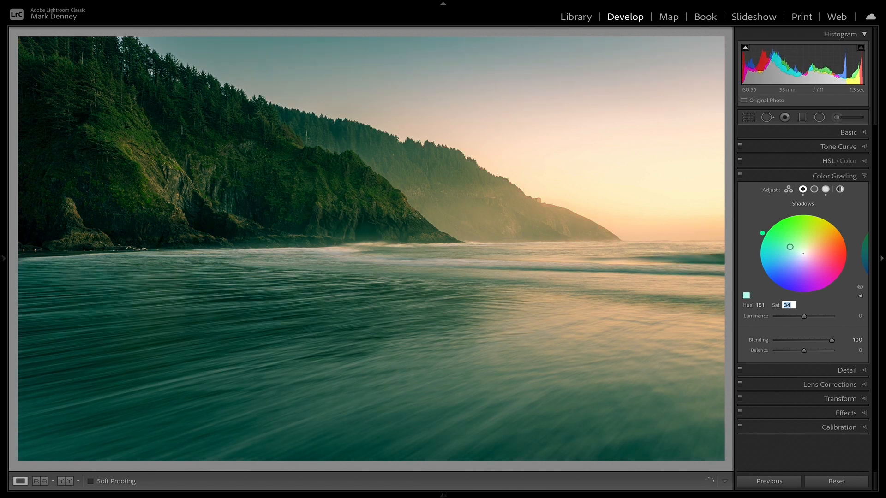
pyautogui.moveTo(795, 249); pyautogui.dragTo(798, 250)
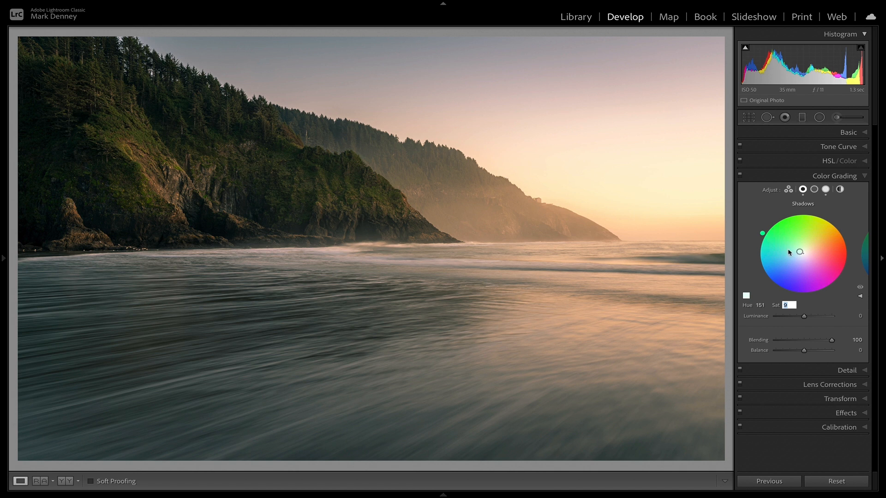
# Step: Compare the sea cliff photo with its warm highlights and green shadows grading off and on
pyautogui.click(740, 177)
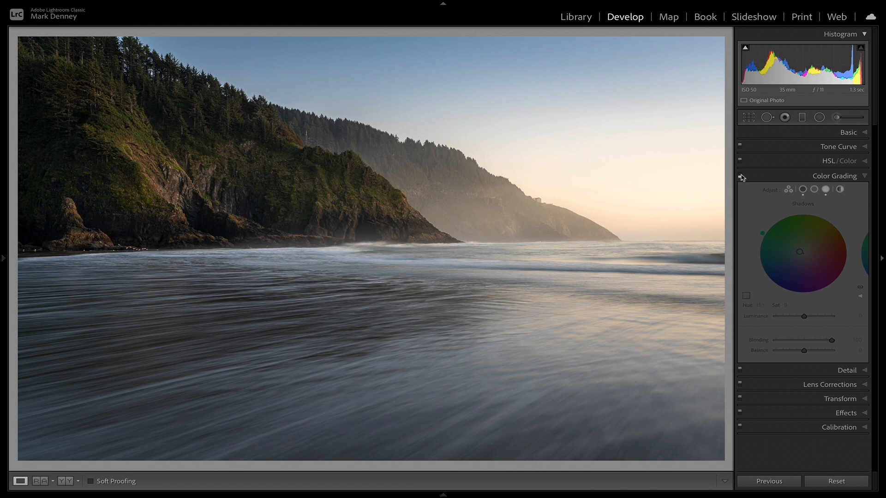
pyautogui.click(740, 177)
pyautogui.click(741, 178)
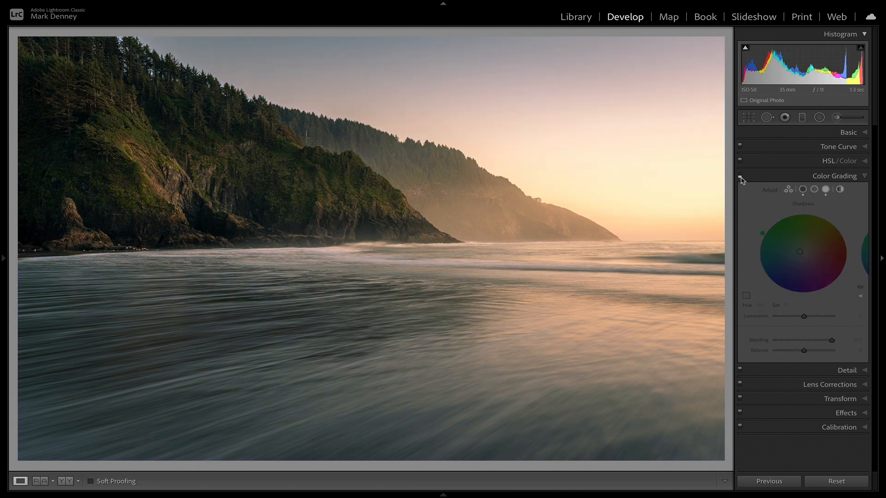
pyautogui.click(740, 177)
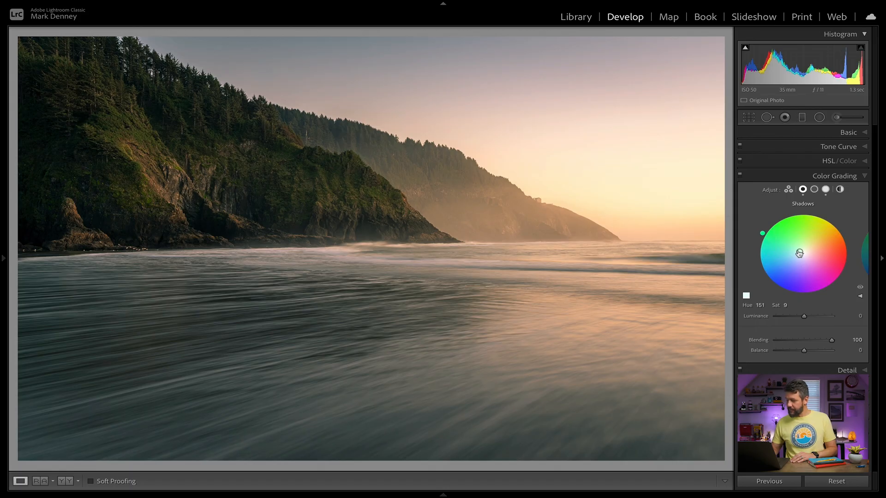
# Step: Create a develop preset named Color Wheel 1 in the User Presets group, with Color Grading as its only included adjustment
pyautogui.click(3, 259)
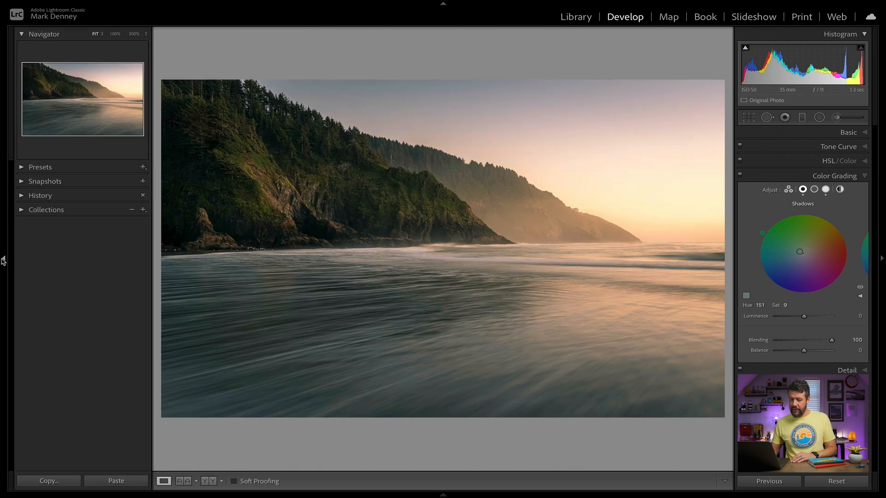
pyautogui.click(22, 168)
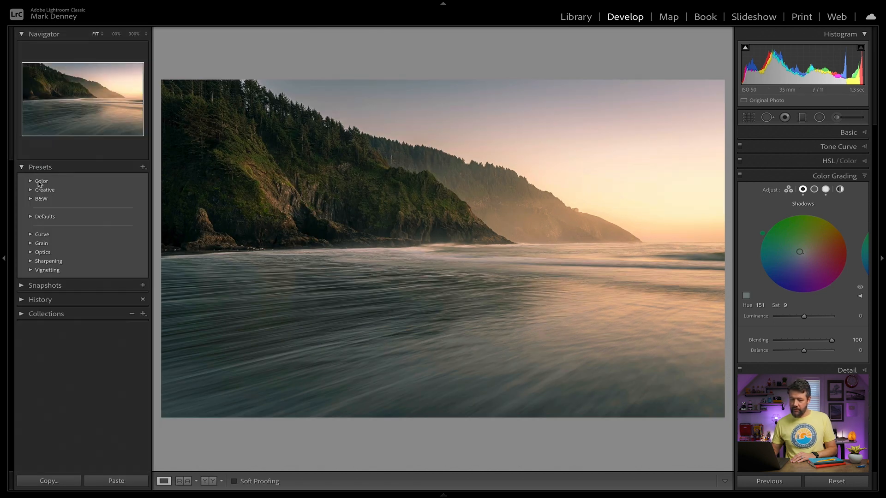
pyautogui.click(143, 167)
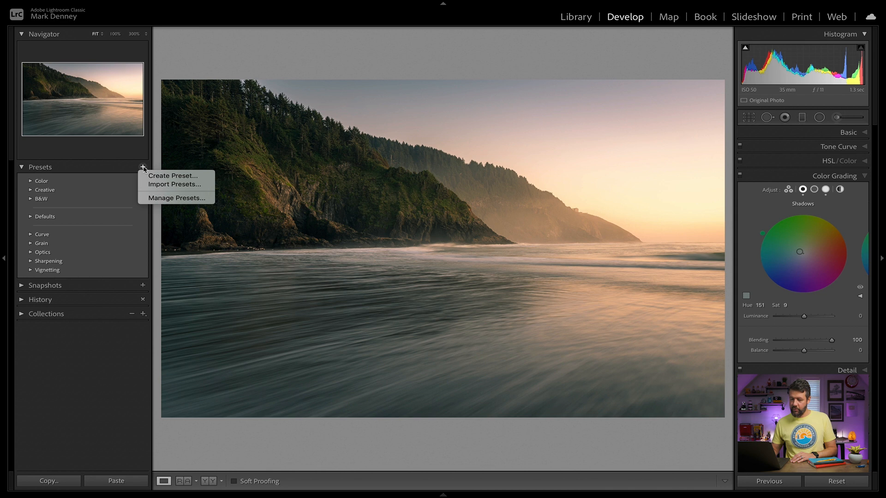
pyautogui.click(154, 177)
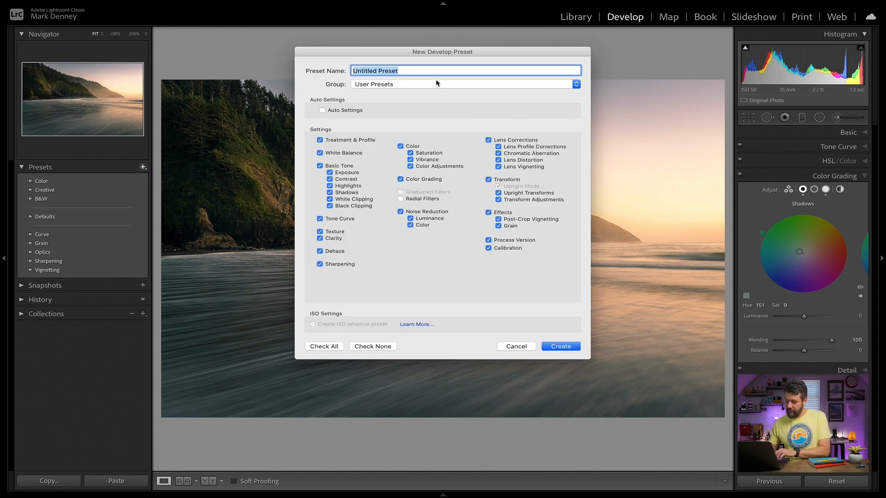
pyautogui.write('S')
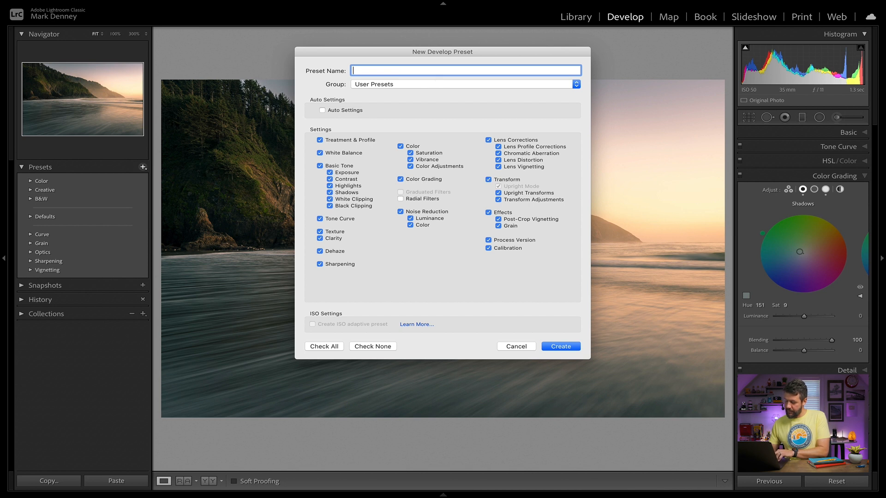
pyautogui.write('olor Wheel 1')
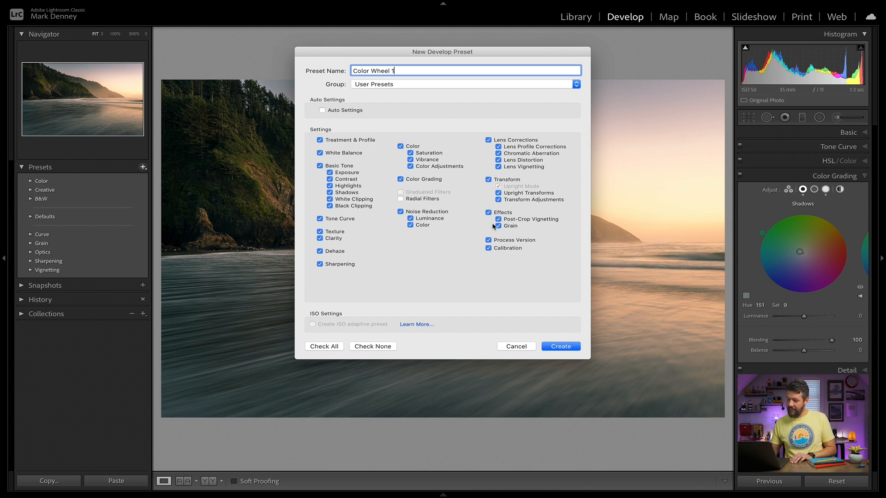
pyautogui.click(367, 349)
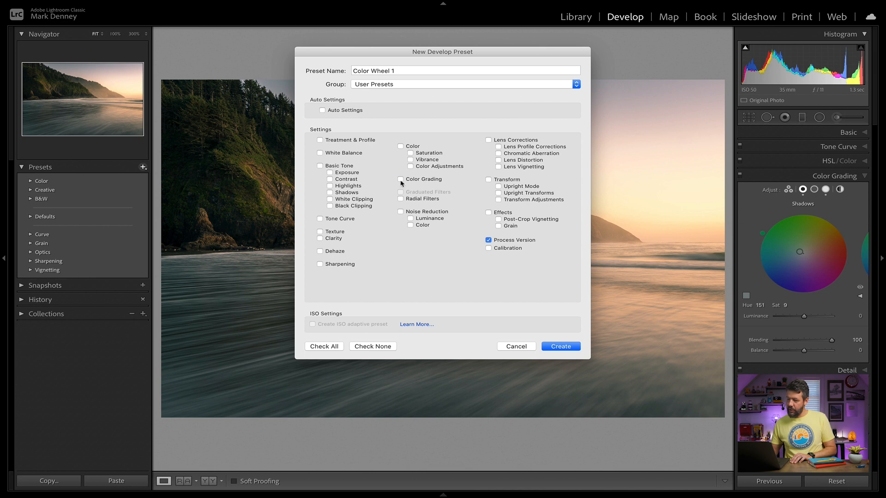
pyautogui.click(569, 349)
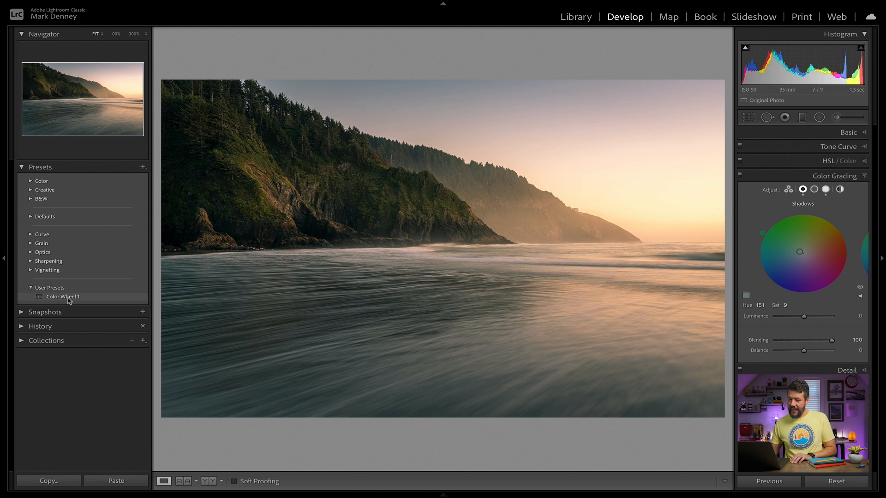
# Step: Reset the sea cliff photo's shadows and highlights tints to zero saturation
pyautogui.click(848, 177)
pyautogui.click(849, 179)
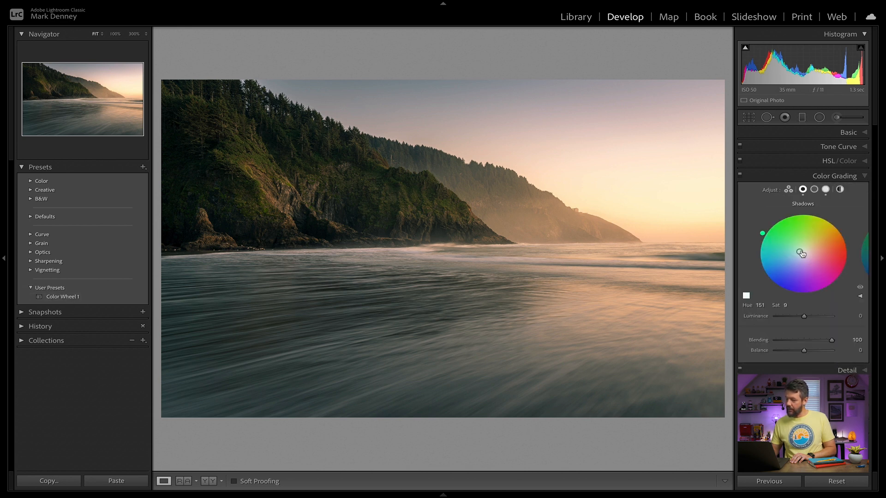
pyautogui.click(826, 189)
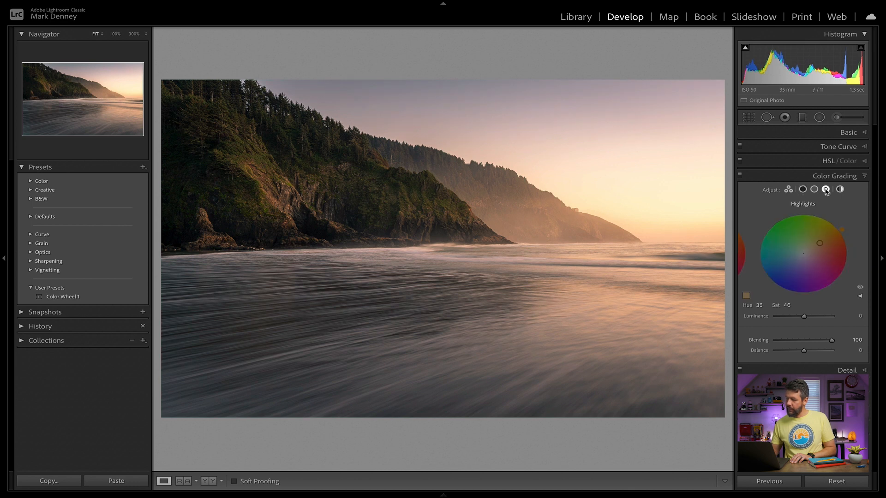
pyautogui.moveTo(819, 243); pyautogui.dragTo(803, 253)
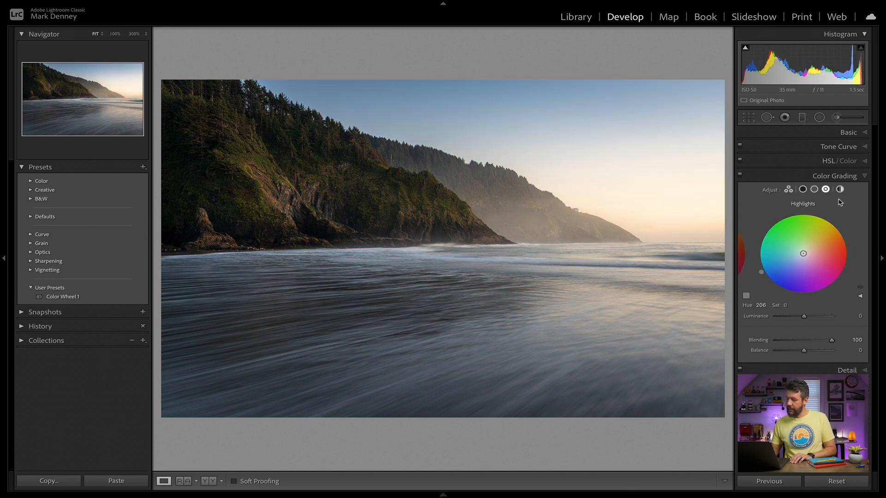
# Step: Check the ungraded sea cliff photo with Color Grading off and on, and collapse the Color Grading settings
pyautogui.keyDown('ctrl'); pyautogui.click(763, 177); pyautogui.keyUp('ctrl')
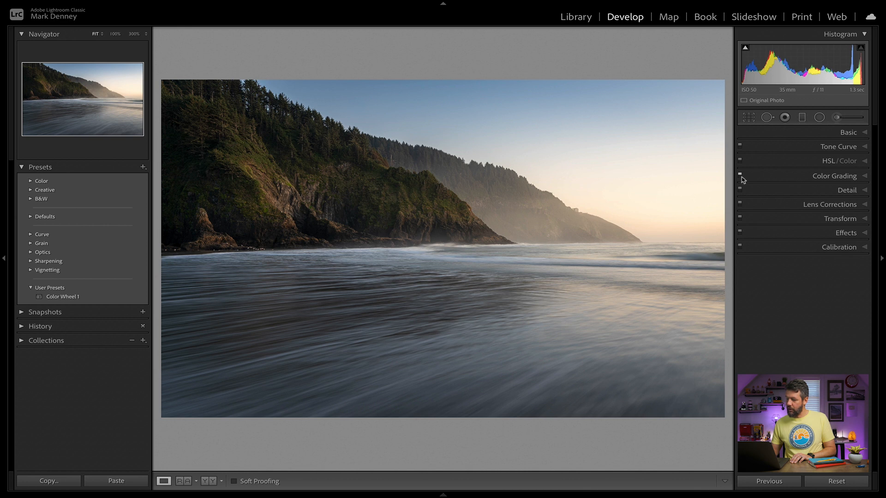
pyautogui.click(742, 178)
pyautogui.click(741, 176)
pyautogui.click(740, 175)
pyautogui.click(741, 176)
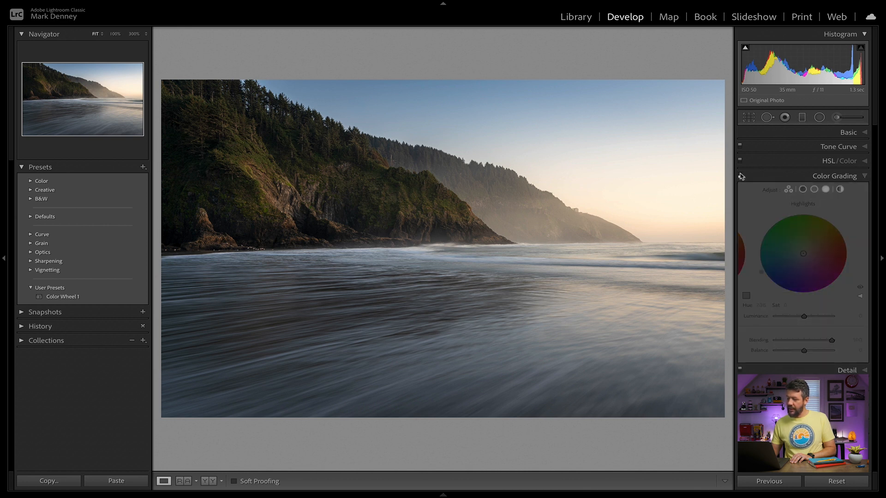
pyautogui.click(740, 176)
pyautogui.click(741, 180)
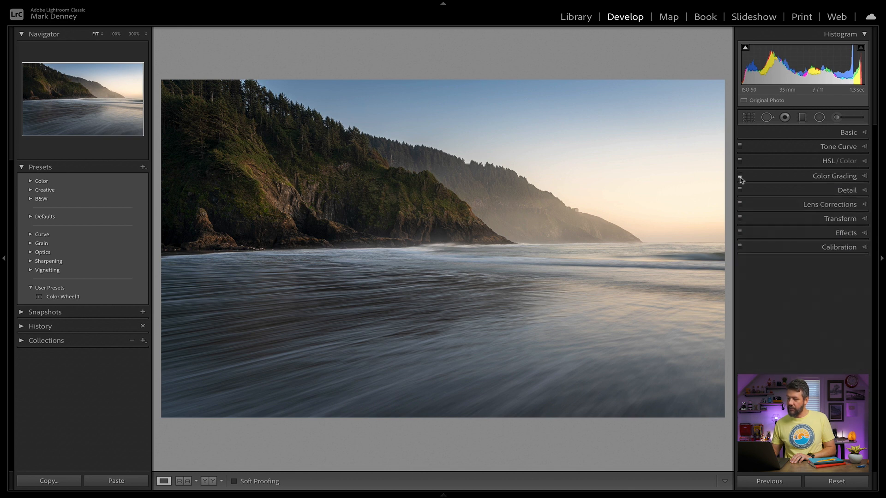
# Step: Expand the Color Grading settings and apply the Color Wheel 1 user preset to the sea cliff photo
pyautogui.click(752, 176)
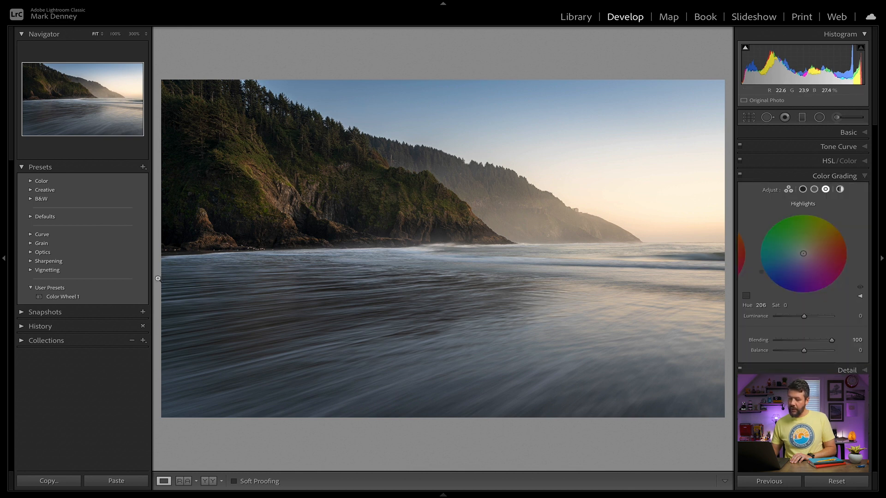
pyautogui.moveTo(84, 299)
pyautogui.click(84, 298)
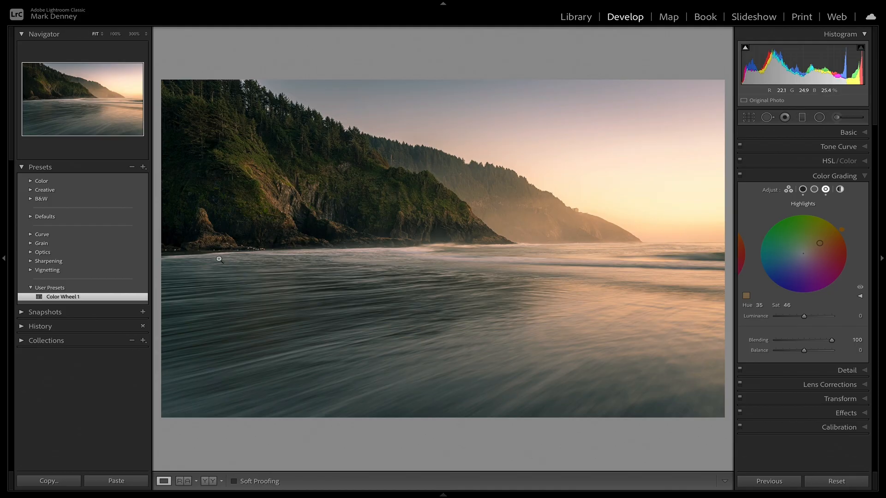
# Step: Collapse the Color Grading settings and the presets list, and hide the presets sidebar to enlarge the sea cliff photo
pyautogui.click(827, 178)
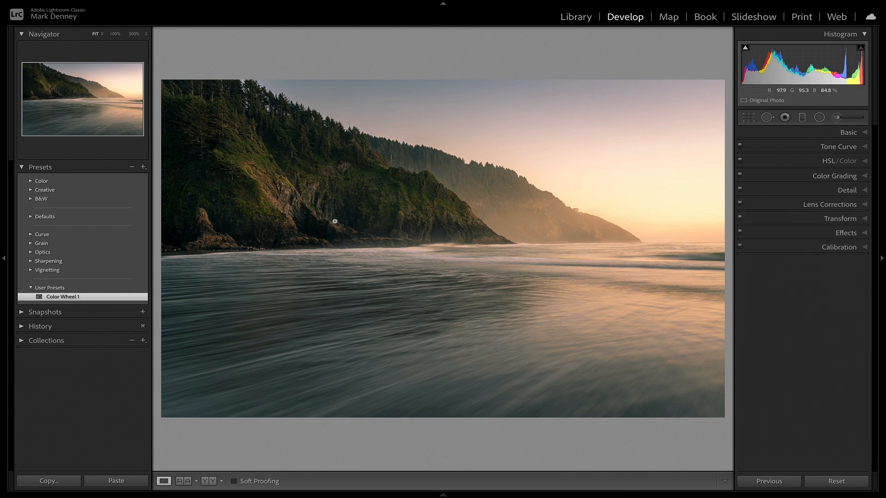
pyautogui.click(21, 168)
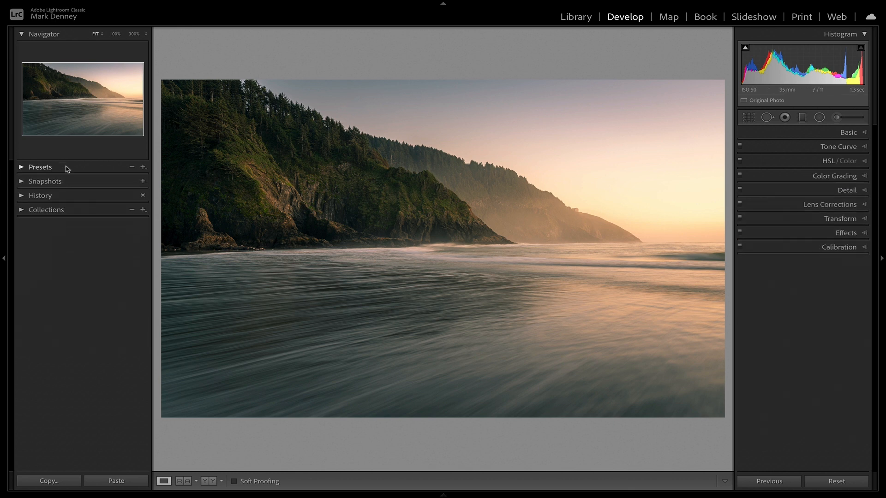
pyautogui.click(4, 259)
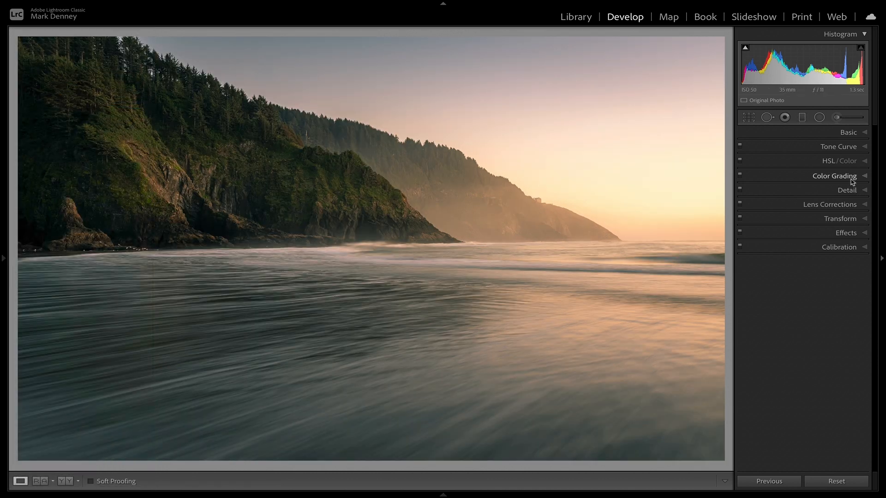
# Step: Switch to the autumn waterfall photo and tint its highlights warm yellow-orange in Color Grading, at about hue 42 and saturation 25
pyautogui.press('Right')
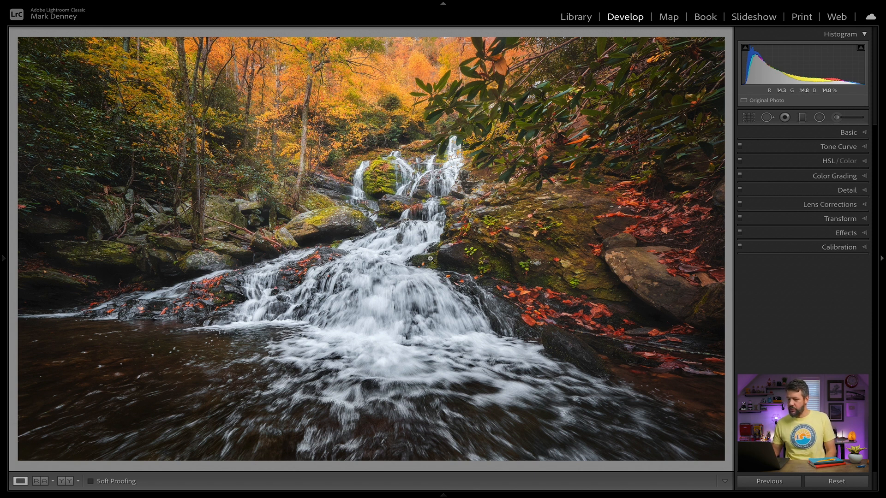
pyautogui.click(839, 177)
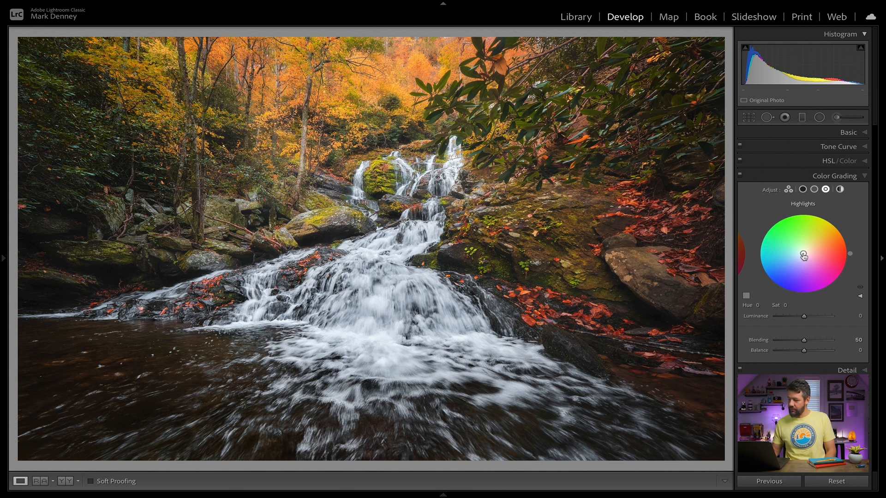
pyautogui.moveTo(803, 253); pyautogui.dragTo(810, 248)
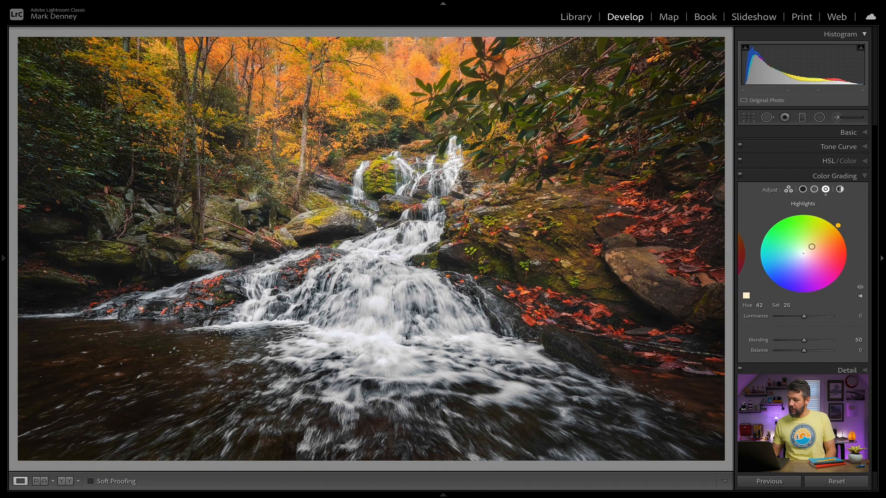